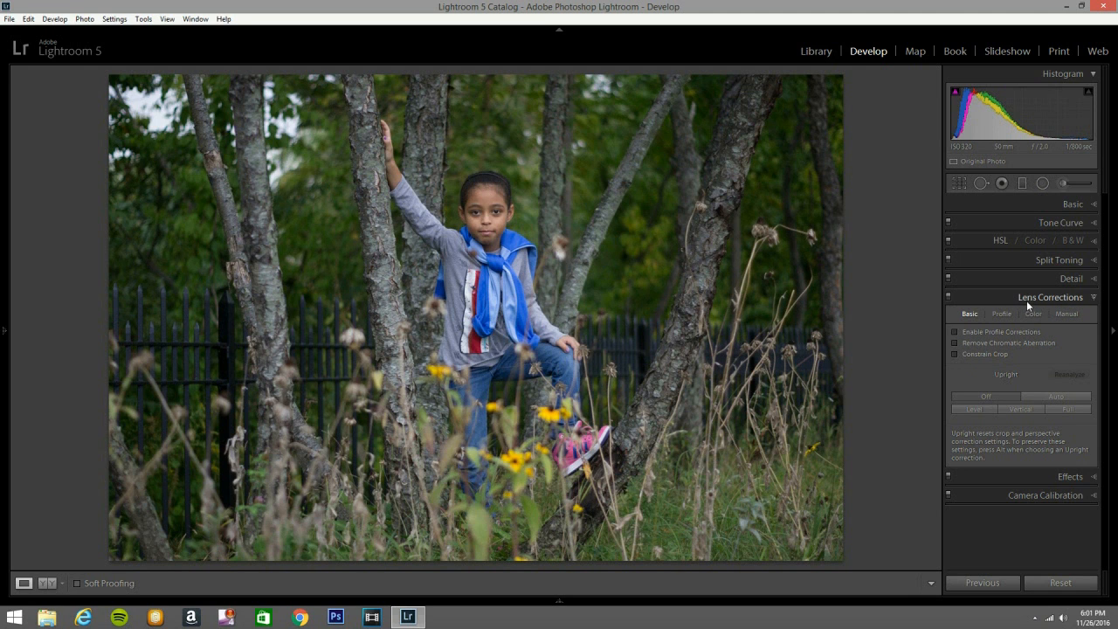
# Enable lens profile corrections and remove chromatic aberration on the portrait
pyautogui.click(955, 331)
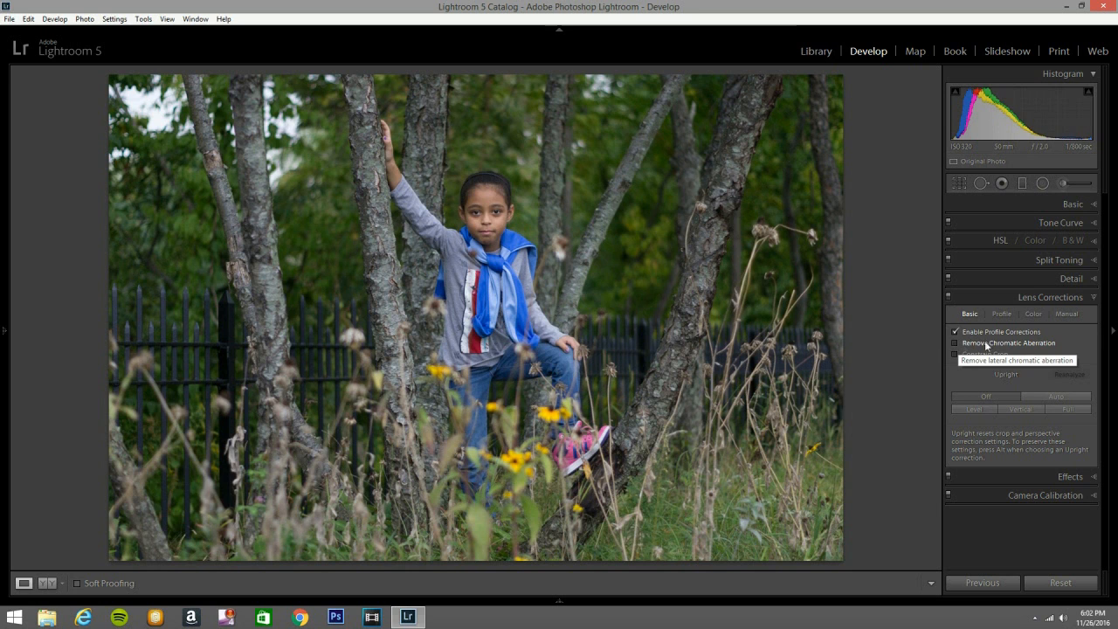
pyautogui.click(954, 343)
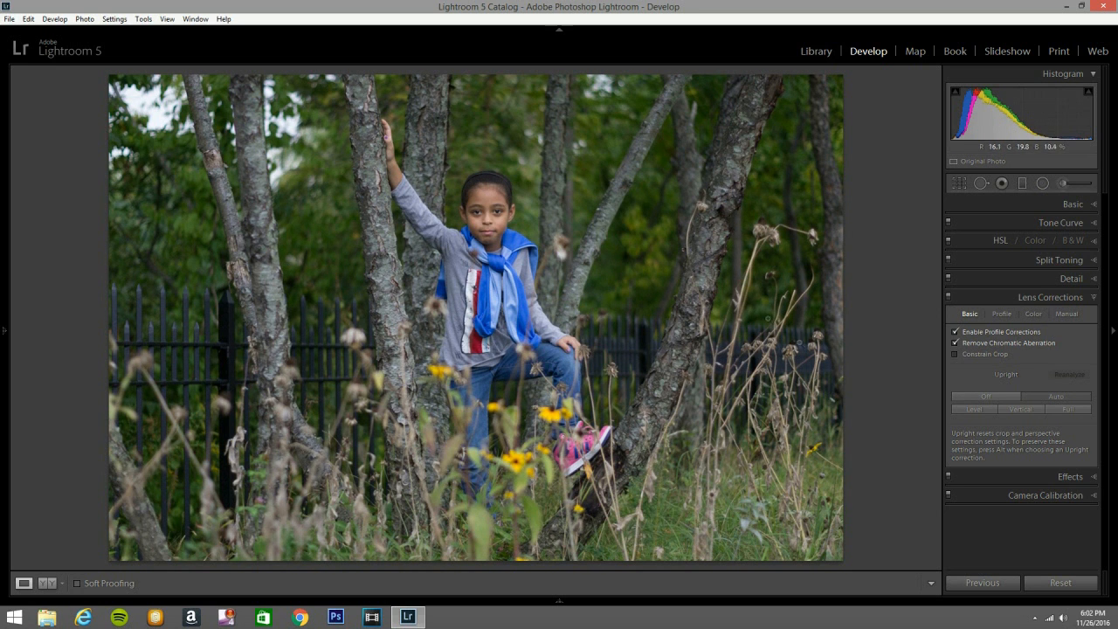
# Raise the photo's overall exposure to +0.30 in the basic adjustments
pyautogui.click(1094, 205)
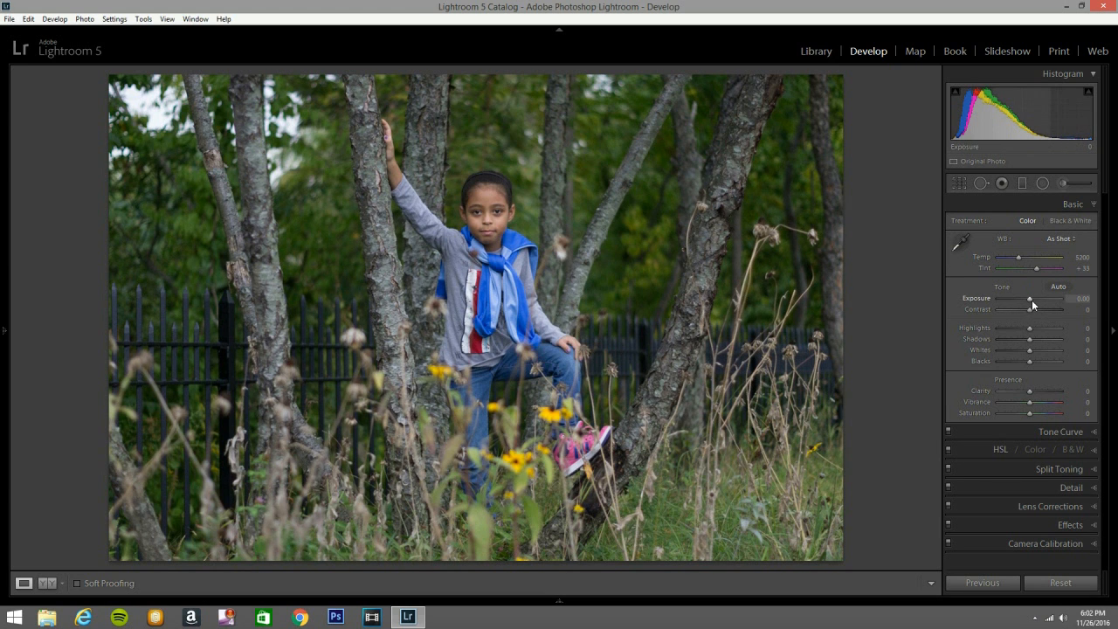
pyautogui.press('Up')
pyautogui.press('Up')
pyautogui.press('Up')
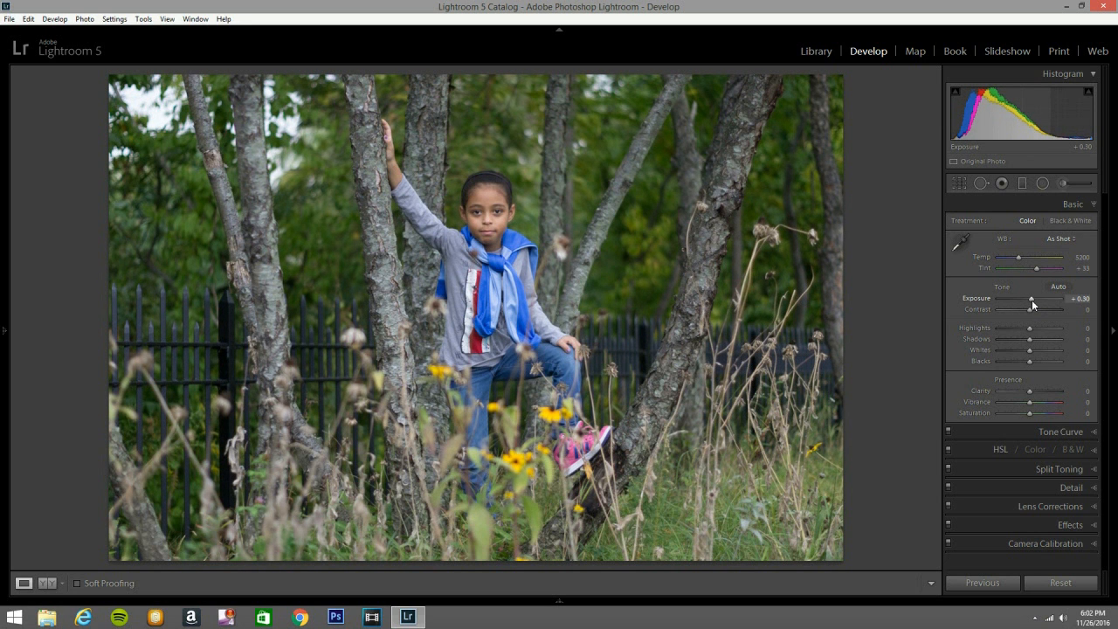
# Convert the photo to black and white and set Exposure to −0.28 and Contrast to +36
pyautogui.click(1066, 225)
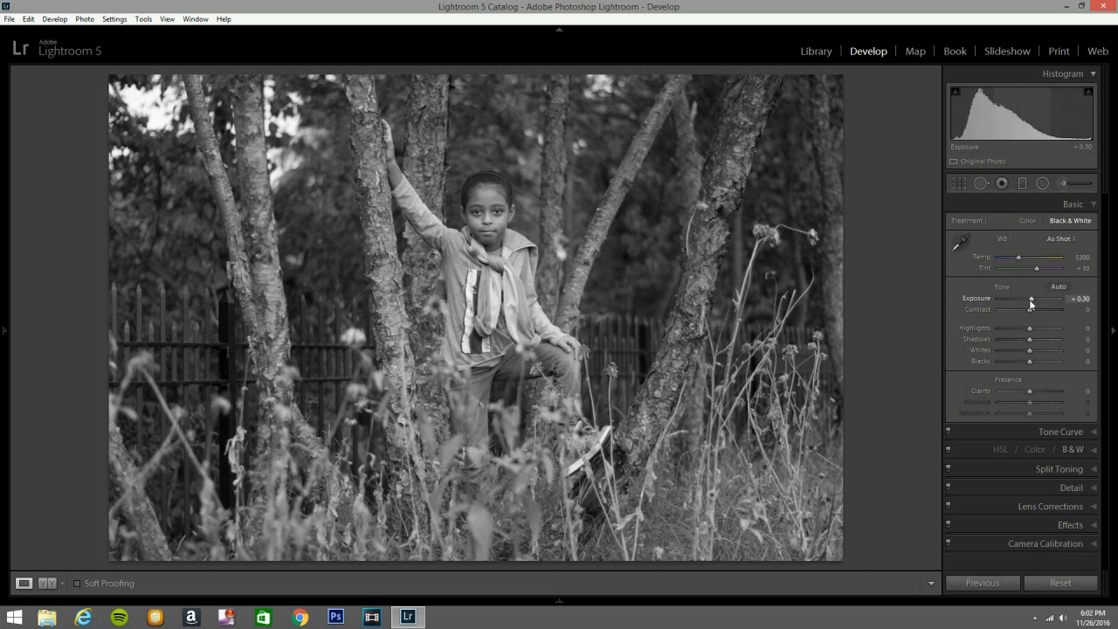
pyautogui.moveTo(1030, 302); pyautogui.dragTo(1025, 299)
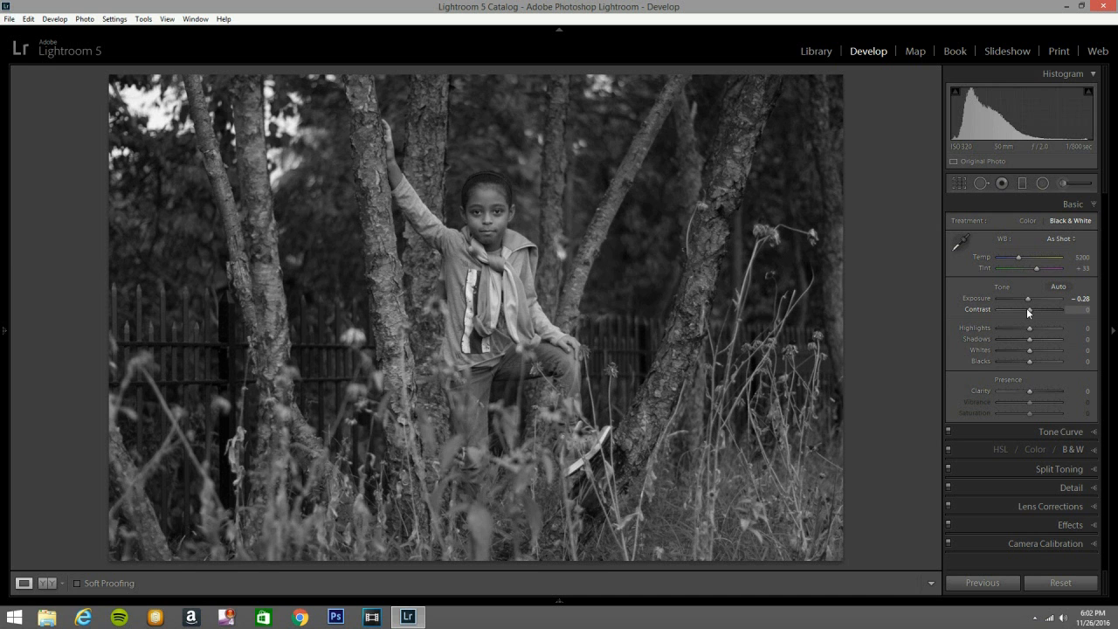
pyautogui.moveTo(1028, 311); pyautogui.dragTo(1037, 306)
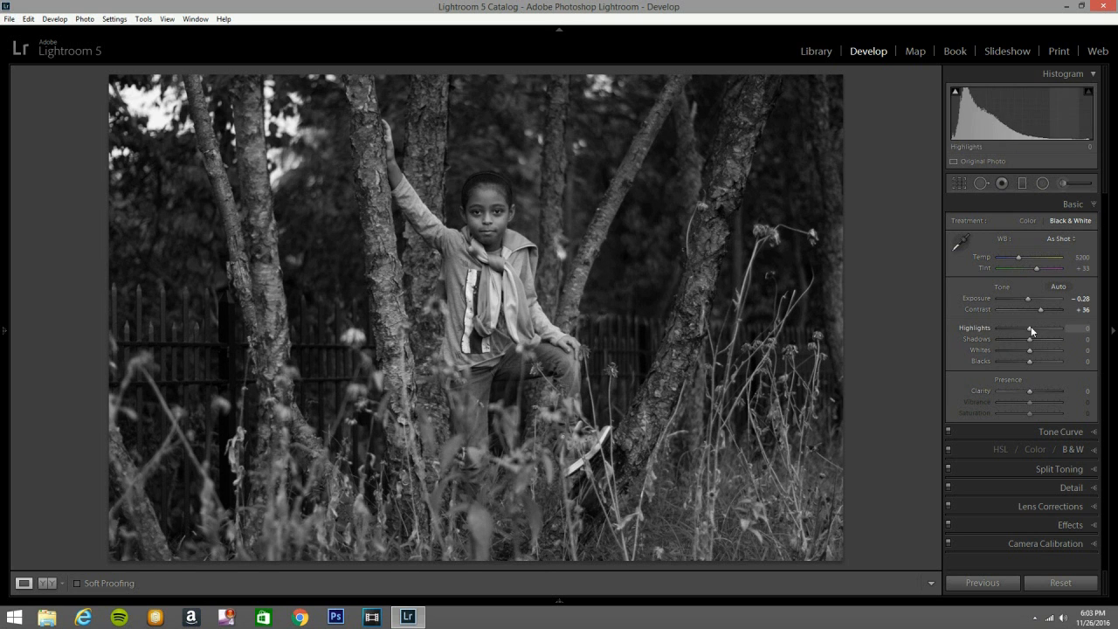
# Set Highlights to −100, Shadows to +100, Whites to +40, Blacks to −43 and Clarity to −11
pyautogui.moveTo(999, 329); pyautogui.dragTo(1105, 344)
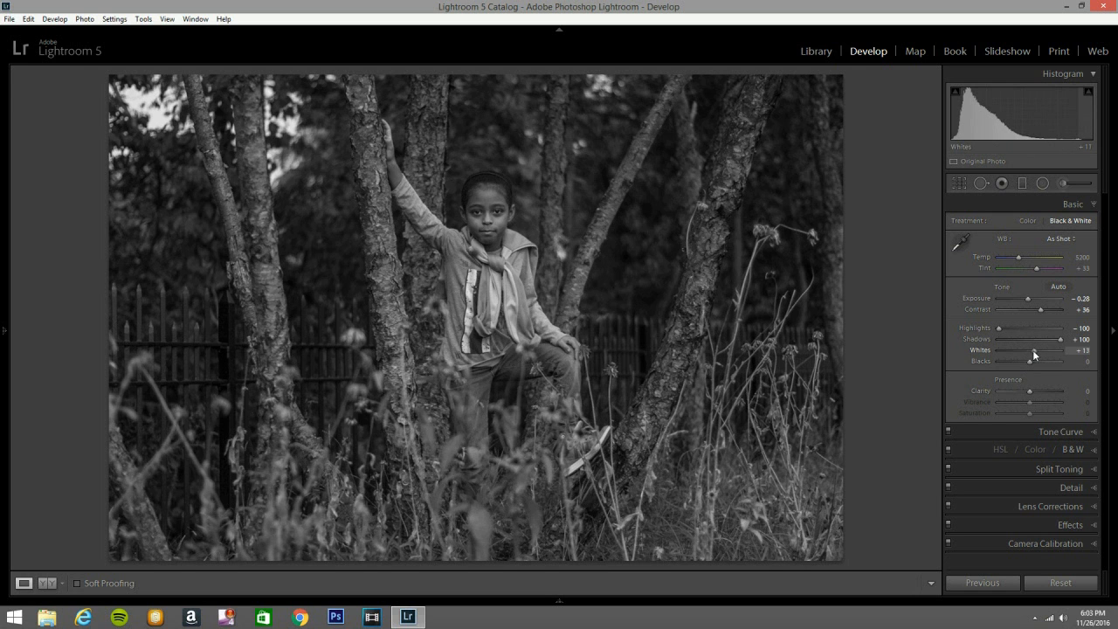
pyautogui.moveTo(1038, 350); pyautogui.dragTo(1039, 349)
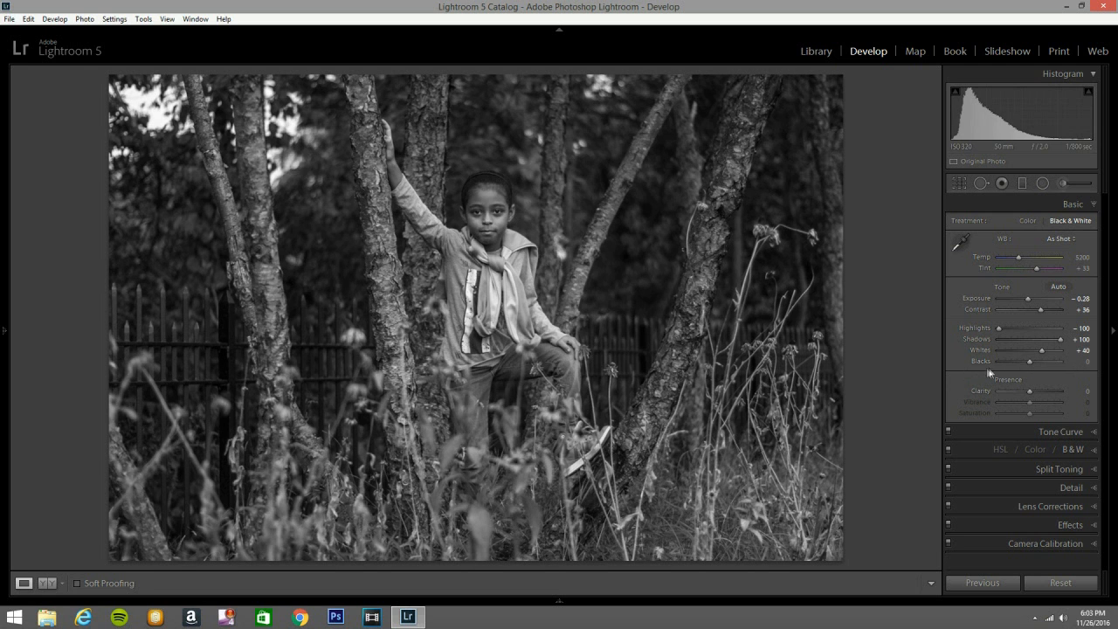
pyautogui.moveTo(1031, 359); pyautogui.dragTo(1018, 363)
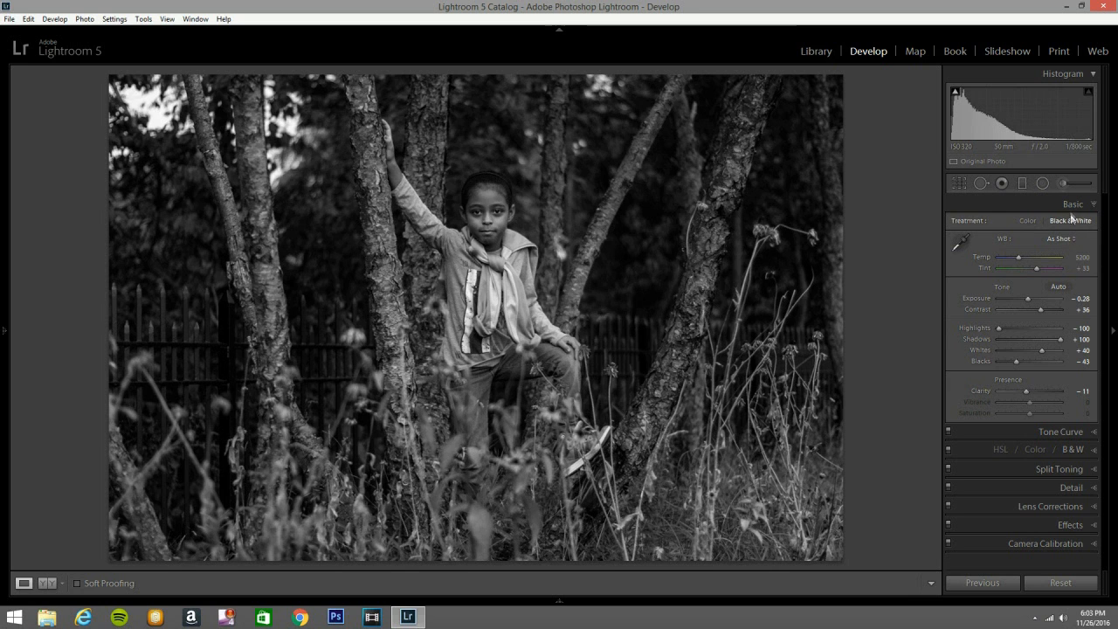
# Set up an Adjustment Brush with the Exposure effect at 0.38
pyautogui.click(1062, 183)
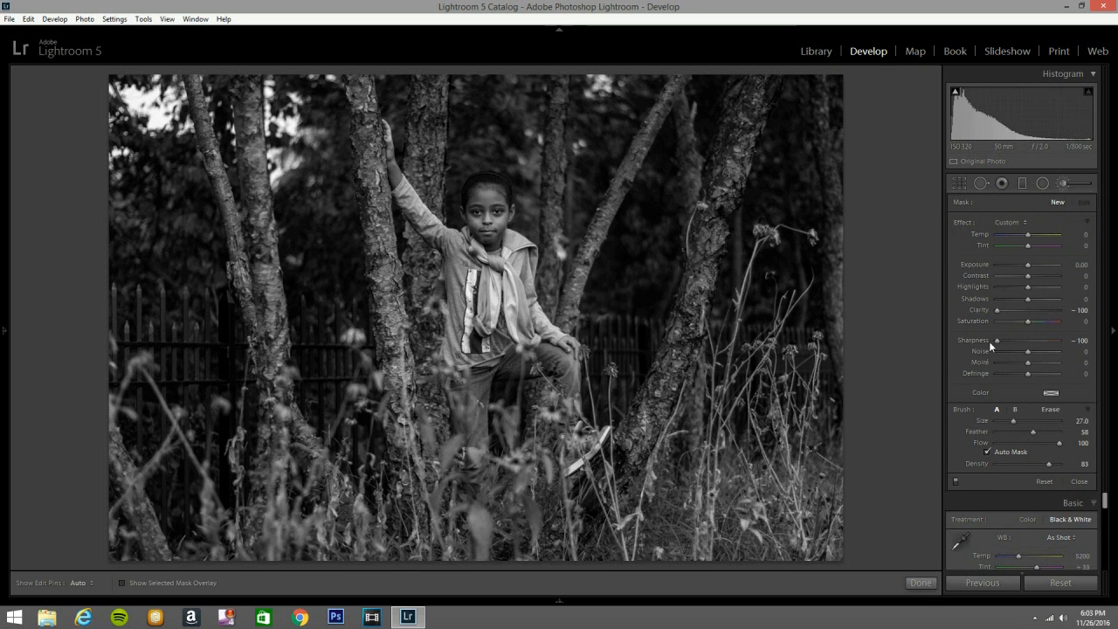
pyautogui.click(1021, 222)
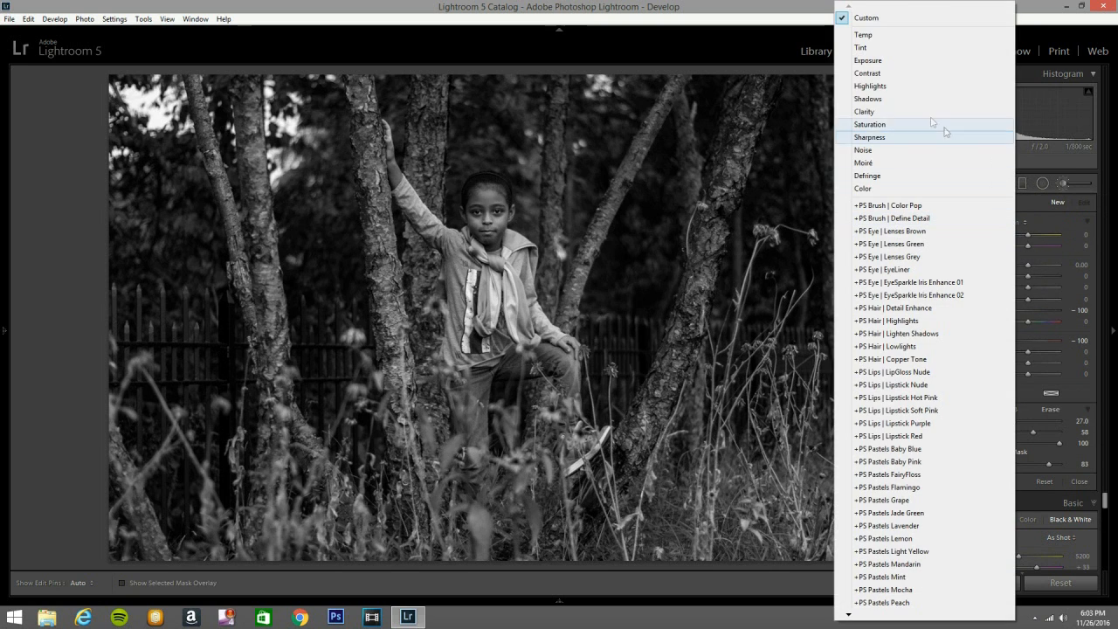
pyautogui.click(872, 57)
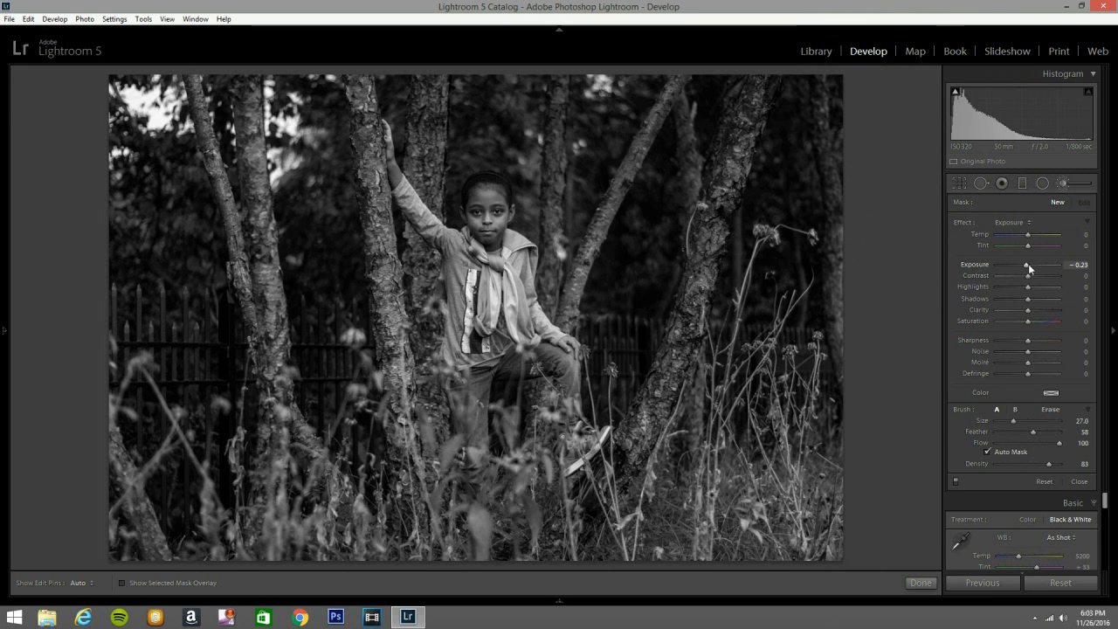
pyautogui.moveTo(1028, 265); pyautogui.dragTo(1034, 266)
# Reduce the brush size and paint the exposure adjustment over the child's face and neck
pyautogui.scroll(-3, 482, 226)
pyautogui.scroll(-4, 484, 220)
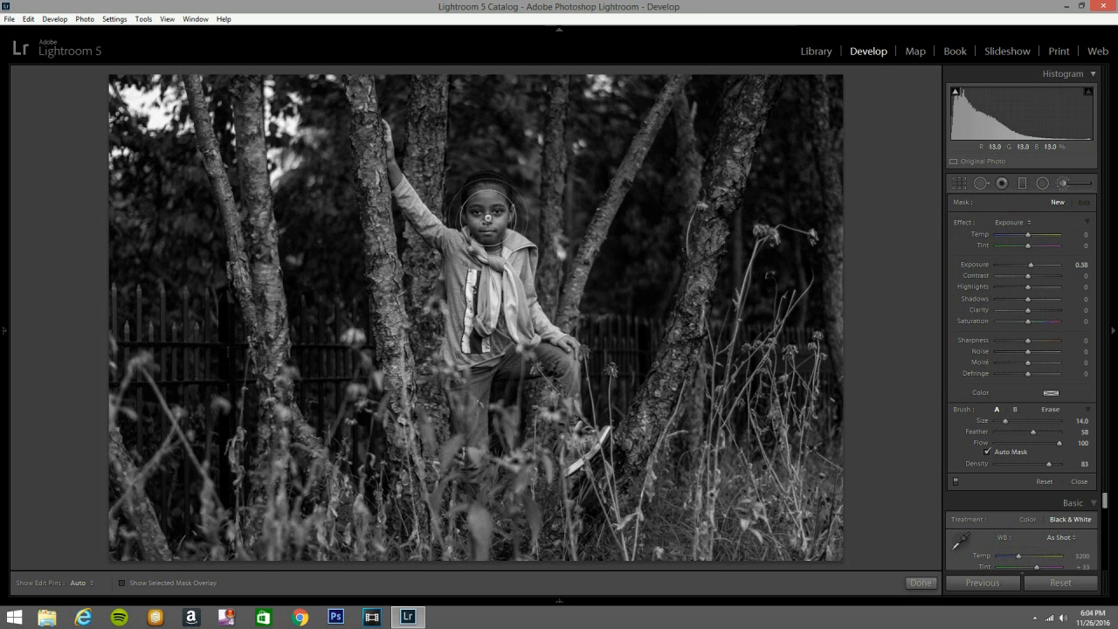
pyautogui.scroll(-1, 489, 211)
pyautogui.press('h')
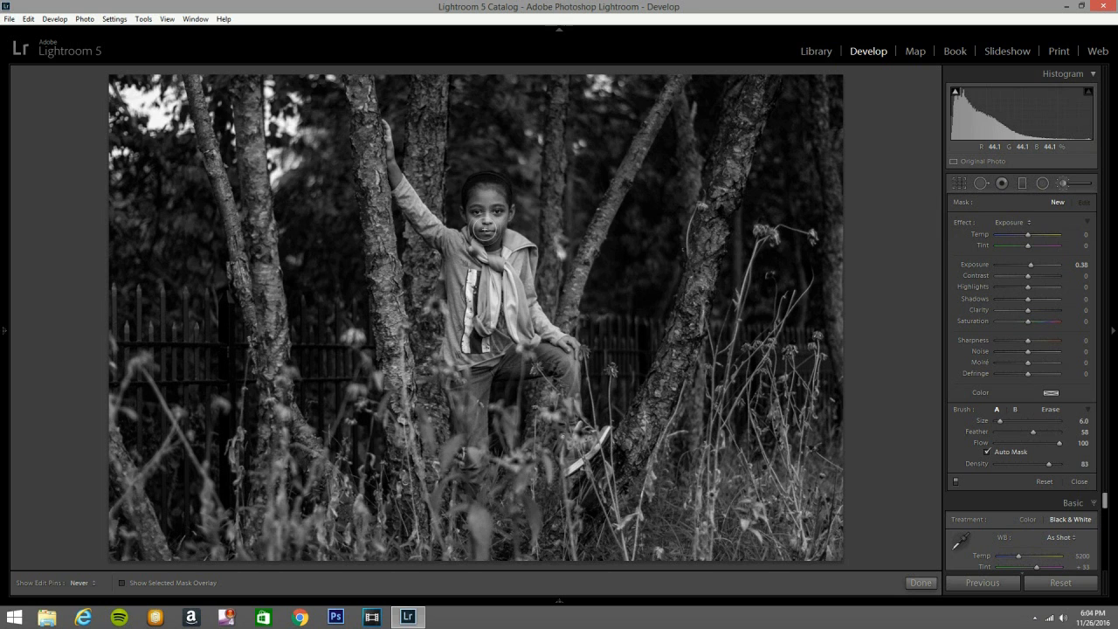
pyautogui.scroll(-1, 501, 220)
pyautogui.moveTo(498, 214)
pyautogui.mouseDown()
pyautogui.moveTo(493, 247)
pyautogui.moveTo(513, 250)
pyautogui.mouseUp()
pyautogui.scroll(-2, 494, 217)
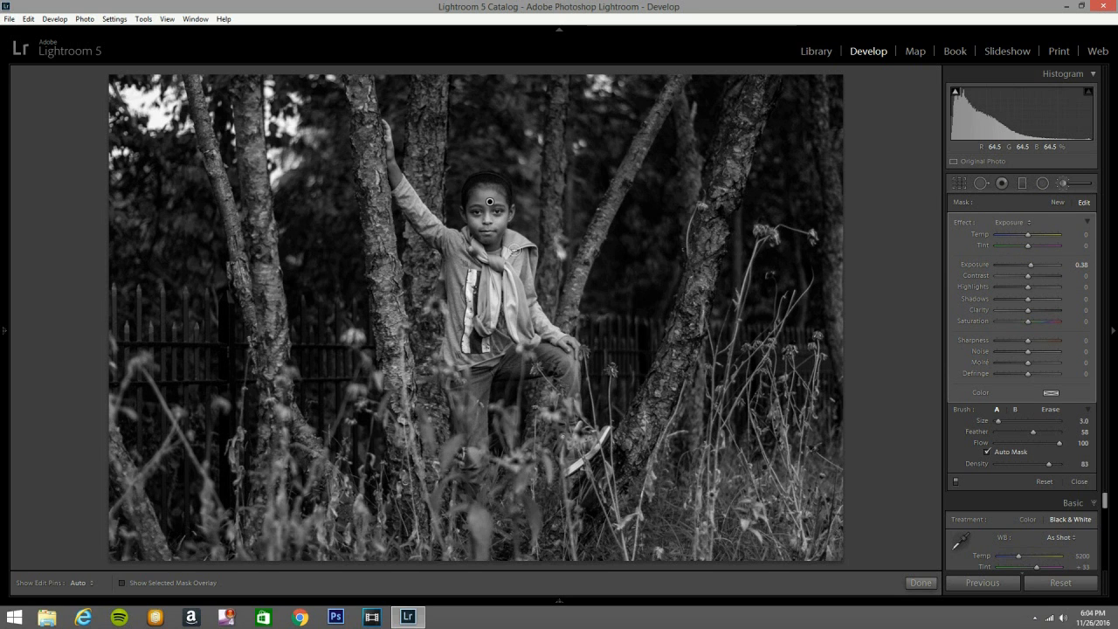
# Show the mask overlay and paint the exposure adjustment over the child's raised hand and wrist with a size 4 brush
pyautogui.press('o')
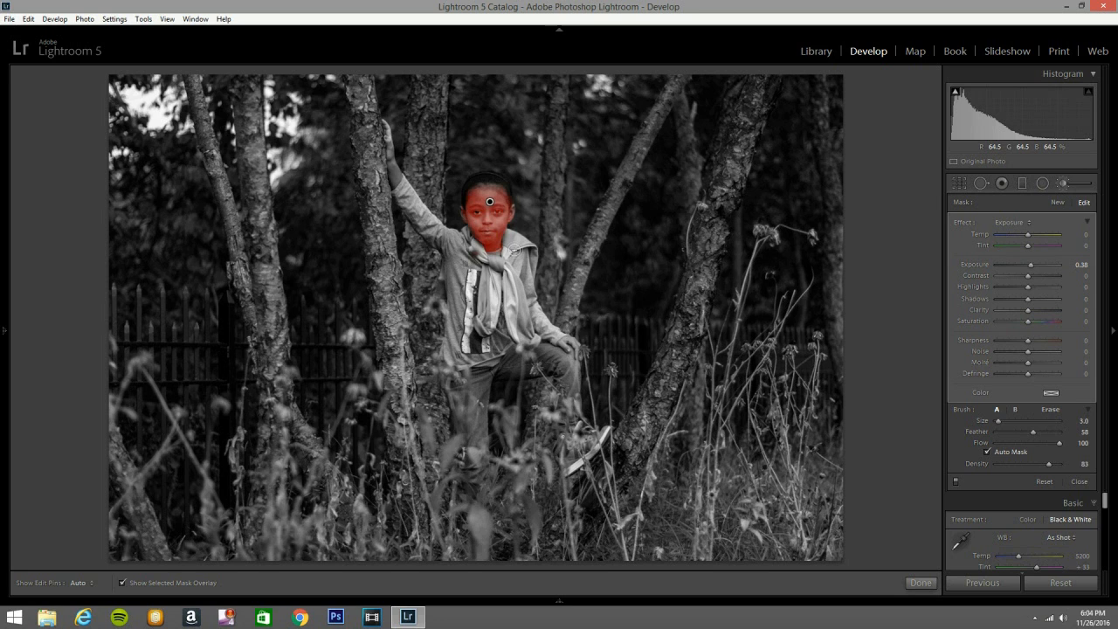
pyautogui.scroll(-2, 471, 207)
pyautogui.press('h')
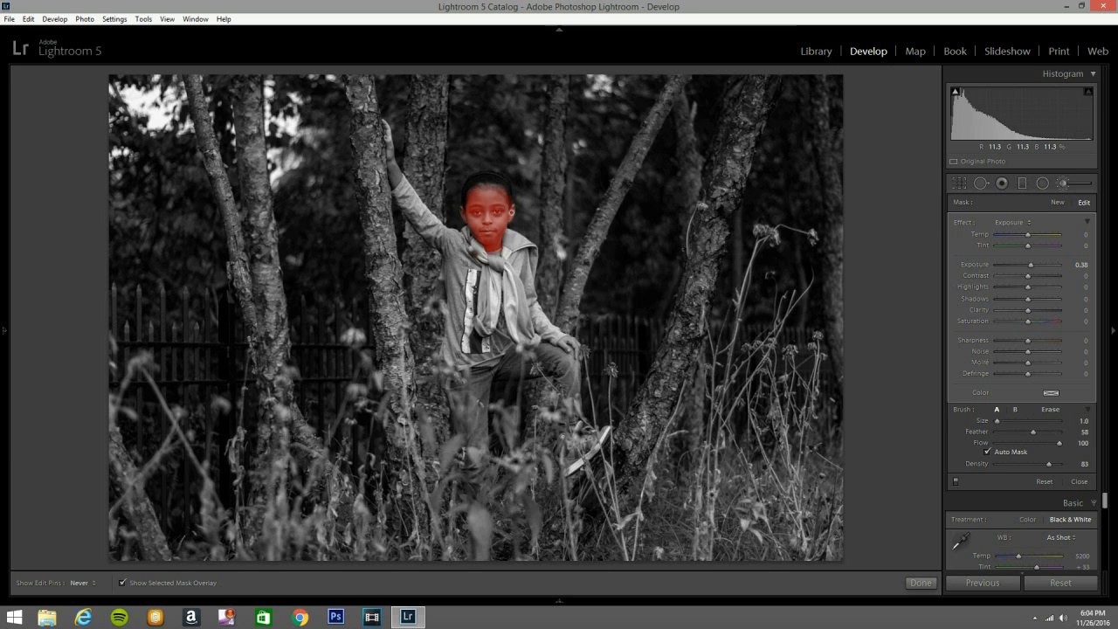
pyautogui.press('h')
pyautogui.scroll(3, 398, 178)
pyautogui.press('h')
pyautogui.moveTo(379, 126); pyautogui.dragTo(385, 149)
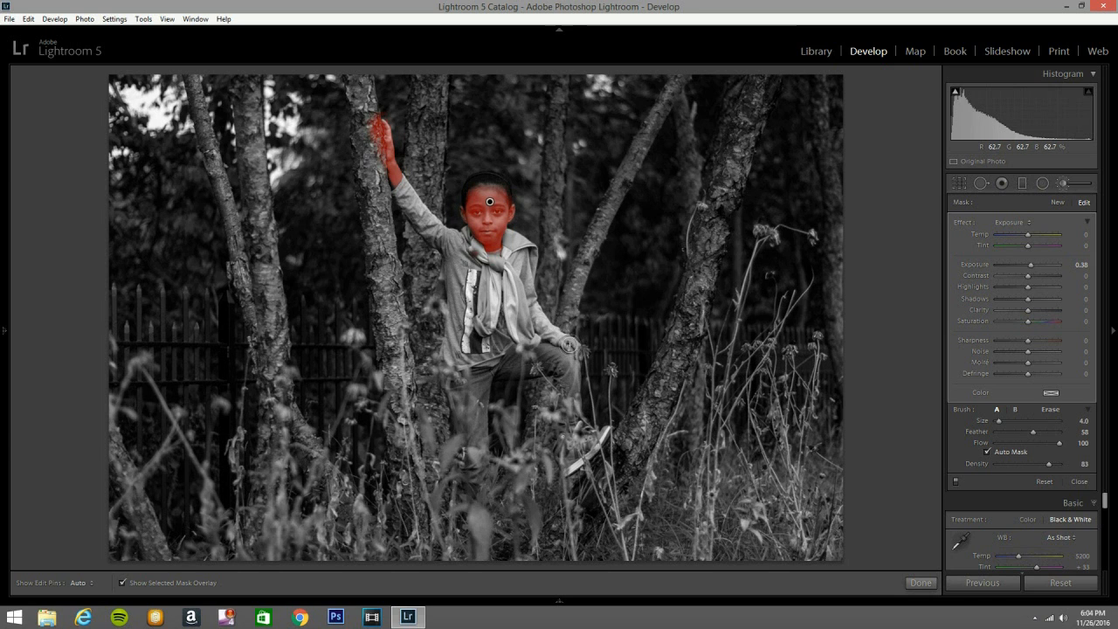
# Extend the exposure mask over the hand resting on the knee and along the large leaning trunk beside the child
pyautogui.moveTo(576, 348); pyautogui.dragTo(571, 349)
pyautogui.press('h')
pyautogui.press('h')
pyautogui.moveTo(679, 365)
pyautogui.mouseDown()
pyautogui.moveTo(701, 301)
pyautogui.moveTo(710, 195)
pyautogui.moveTo(731, 155)
pyautogui.mouseUp()
pyautogui.press('h')
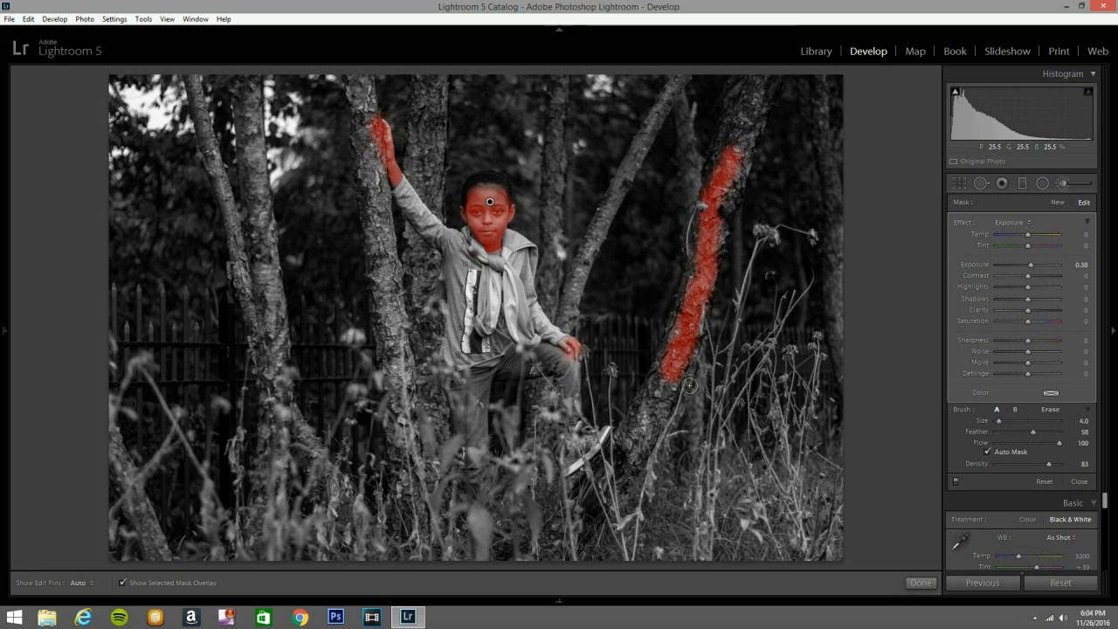
# Hide the mask overlay, raise the brushed areas' exposure to 0.83, and close the Adjustment Brush
pyautogui.press('[')
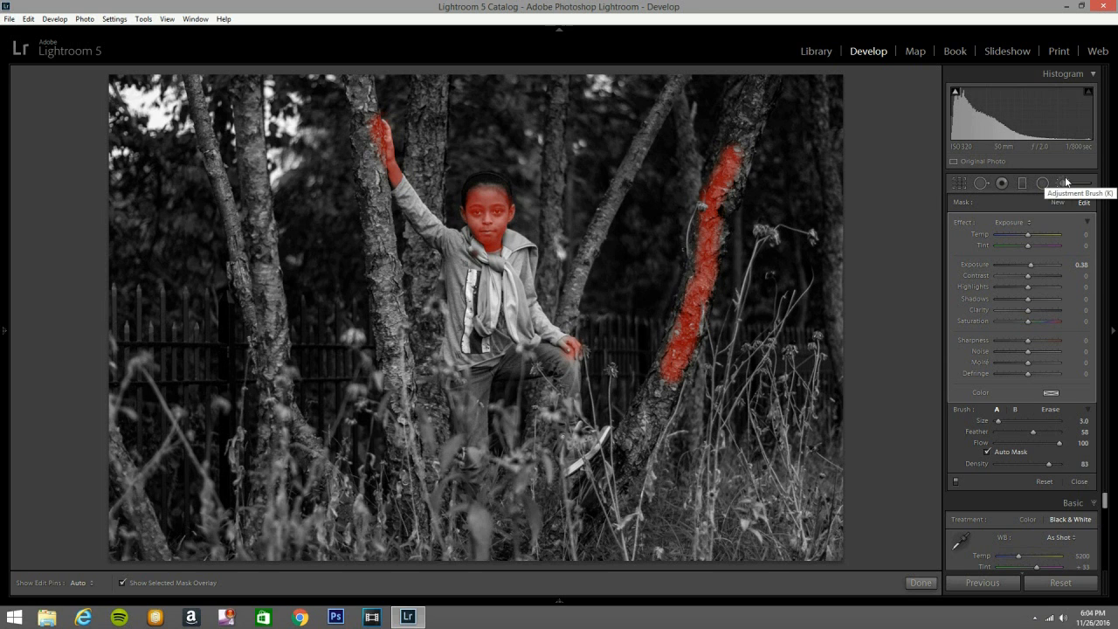
pyautogui.press('o')
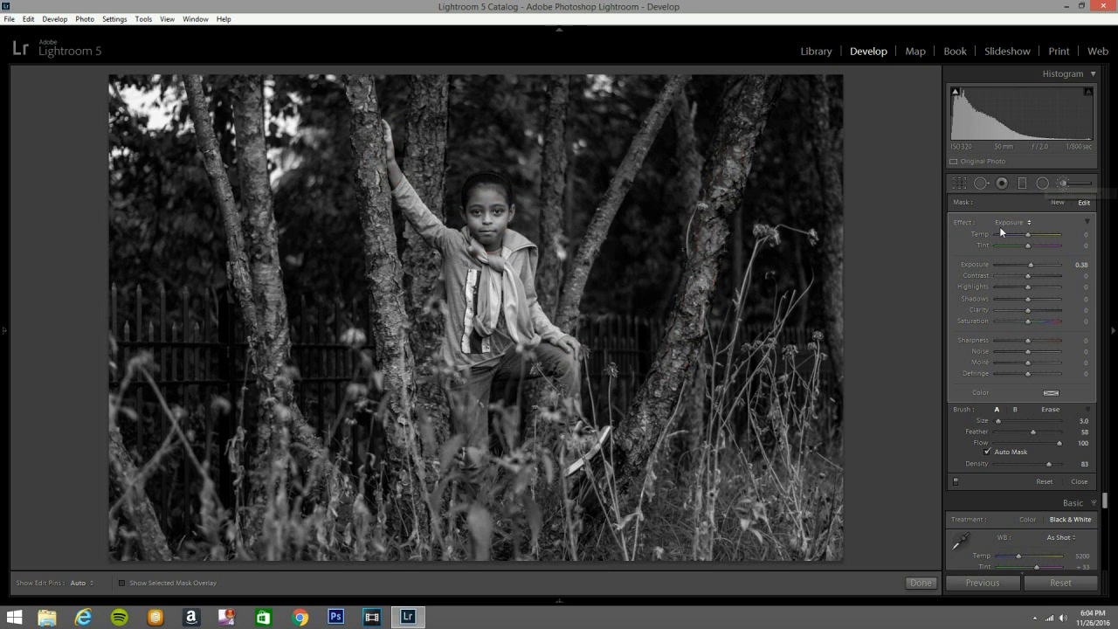
pyautogui.moveTo(1027, 259); pyautogui.dragTo(1032, 262)
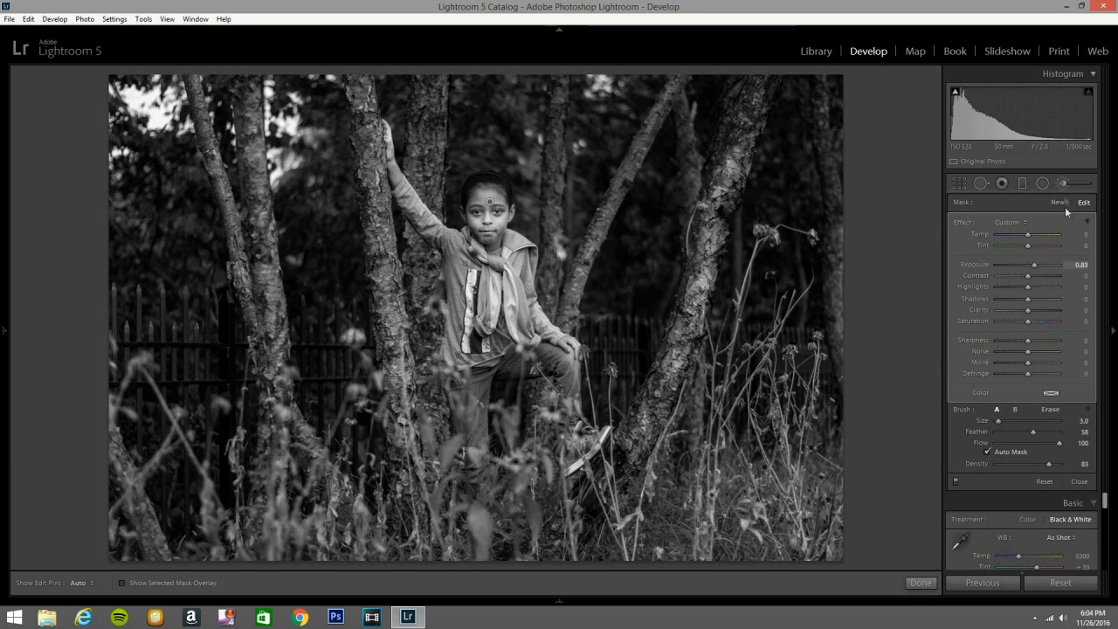
pyautogui.click(1063, 183)
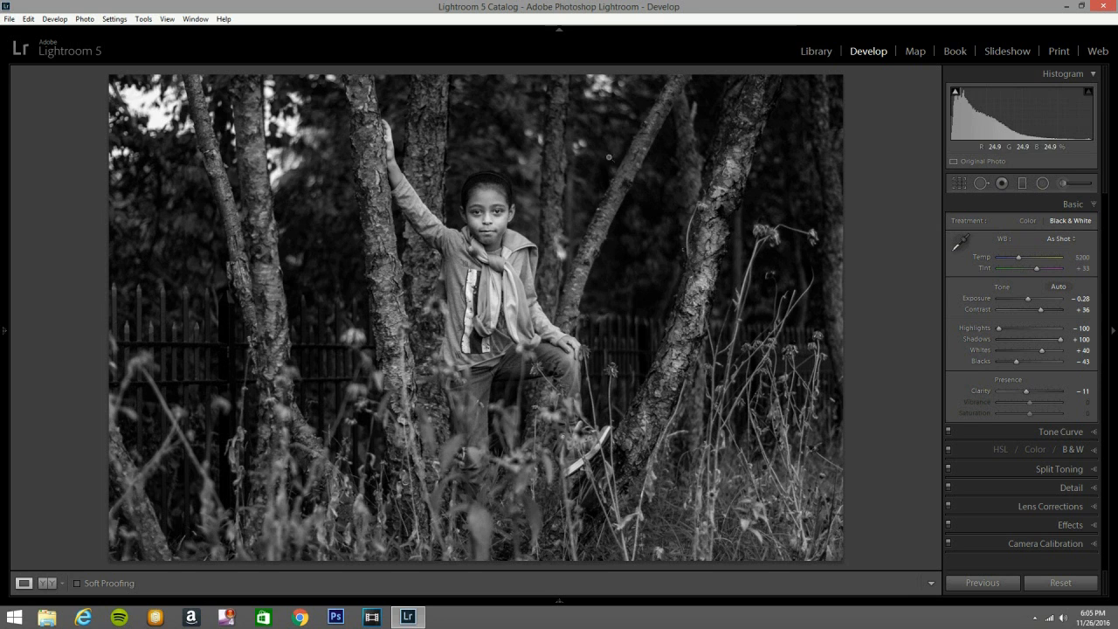
# Crop a narrow strip off the bottom of the photo, keeping its full width
pyautogui.click(959, 185)
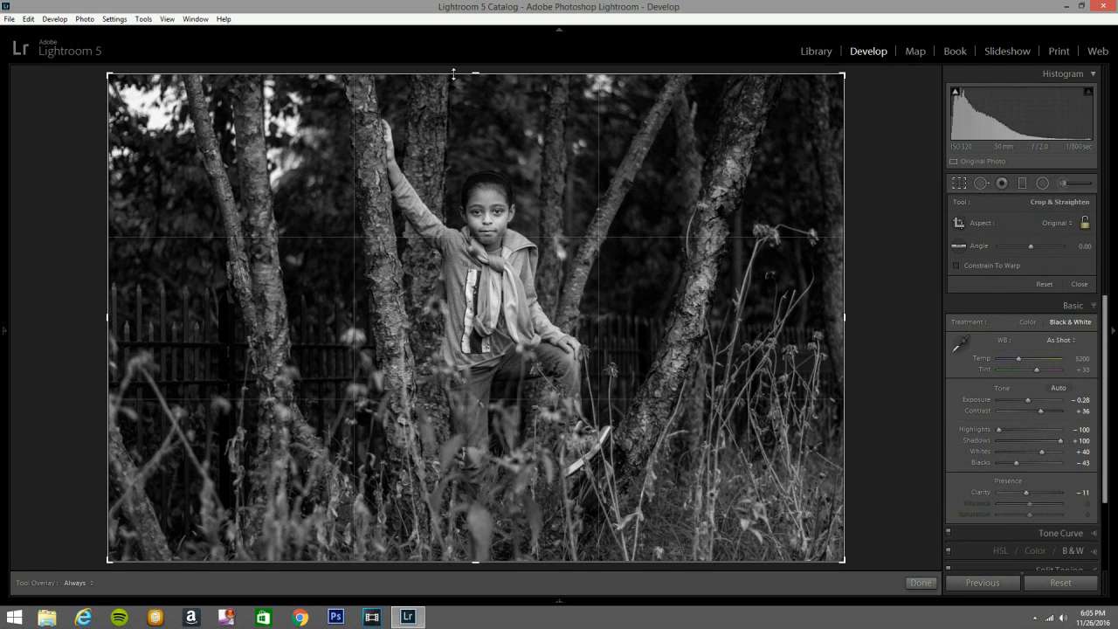
pyautogui.moveTo(453, 73); pyautogui.dragTo(457, 74)
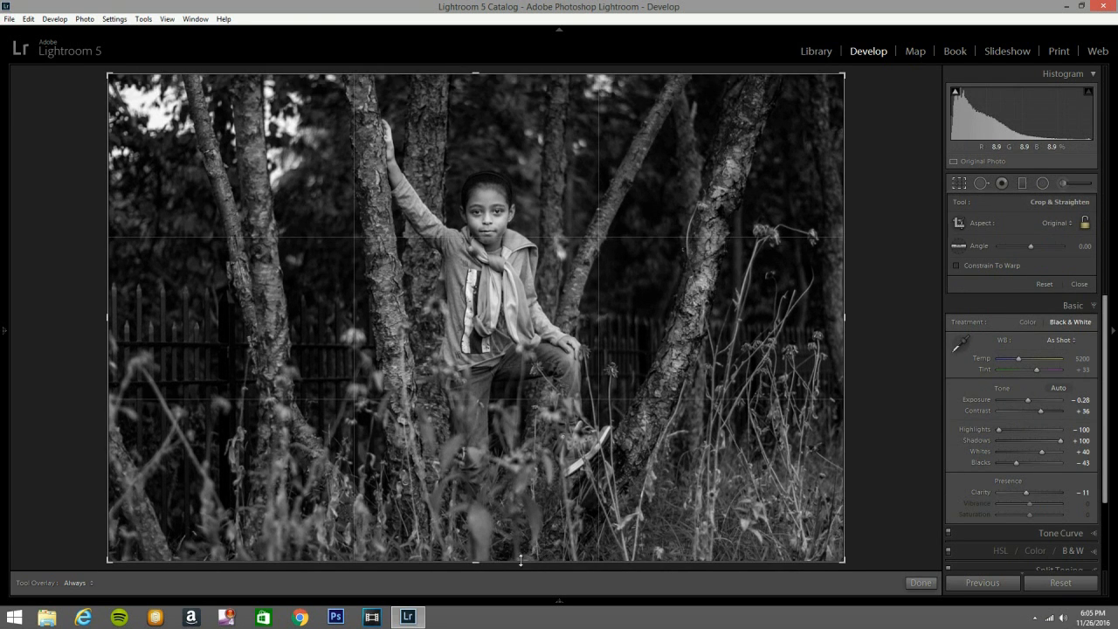
pyautogui.moveTo(519, 560); pyautogui.dragTo(518, 537)
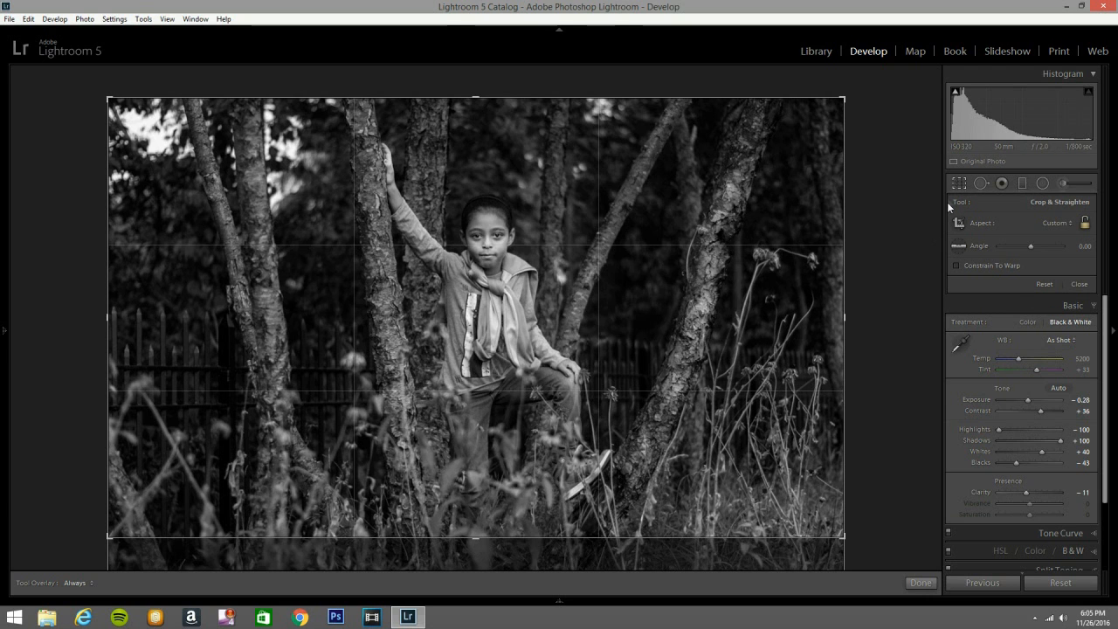
pyautogui.press('Return')
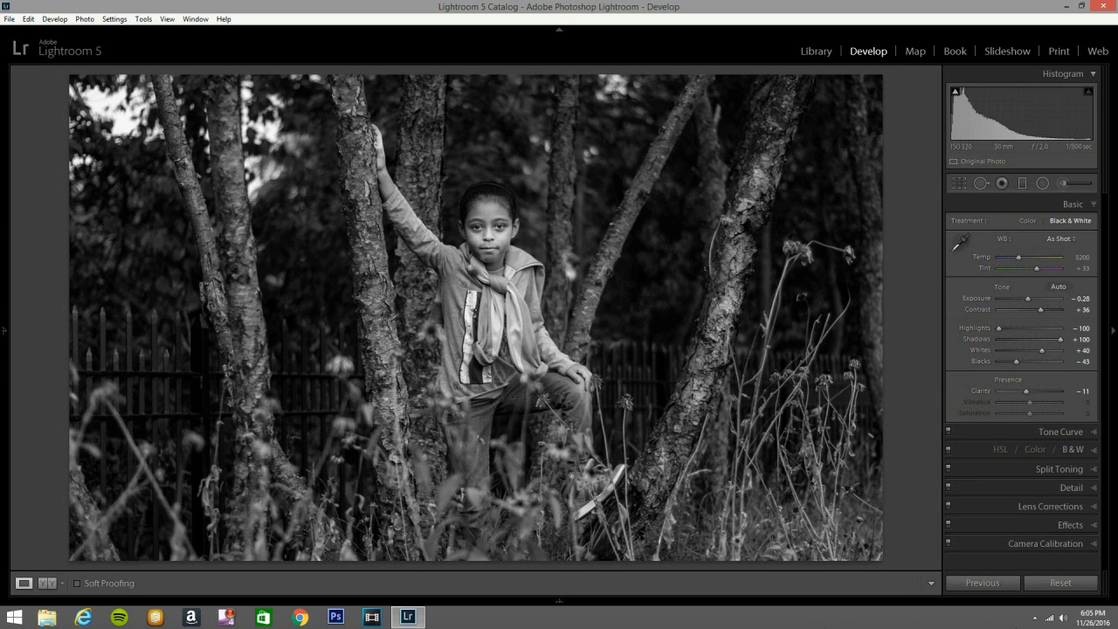
# Darken the right side of the photo with a Graduated Filter at −0.98 exposure, reaching inward to just past the child
pyautogui.click(1023, 184)
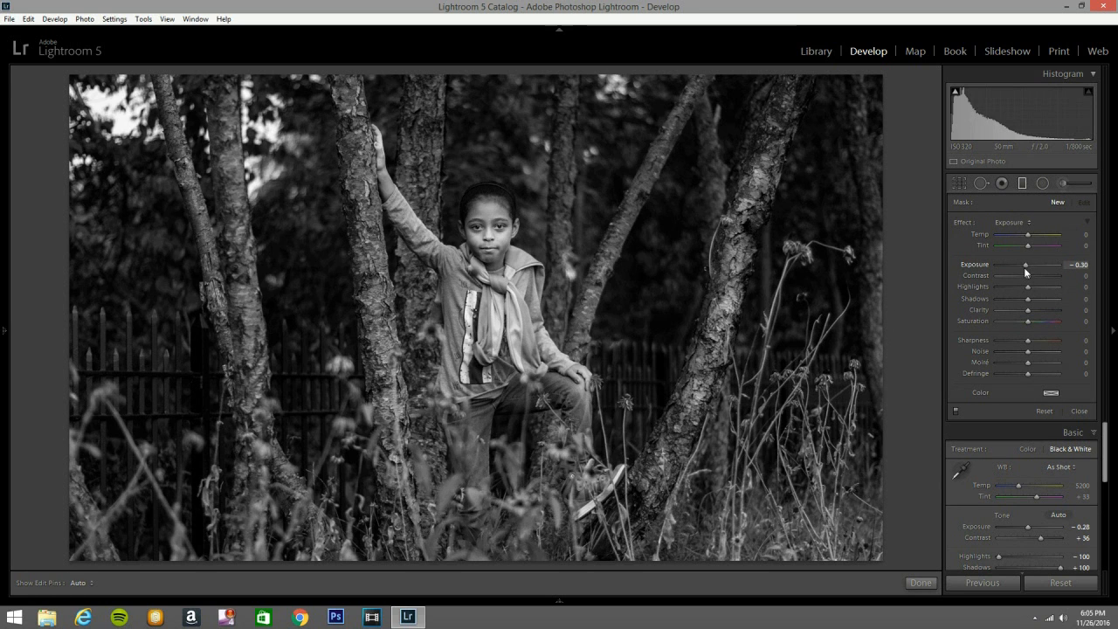
pyautogui.moveTo(1020, 267); pyautogui.dragTo(1015, 267)
pyautogui.click(1019, 266)
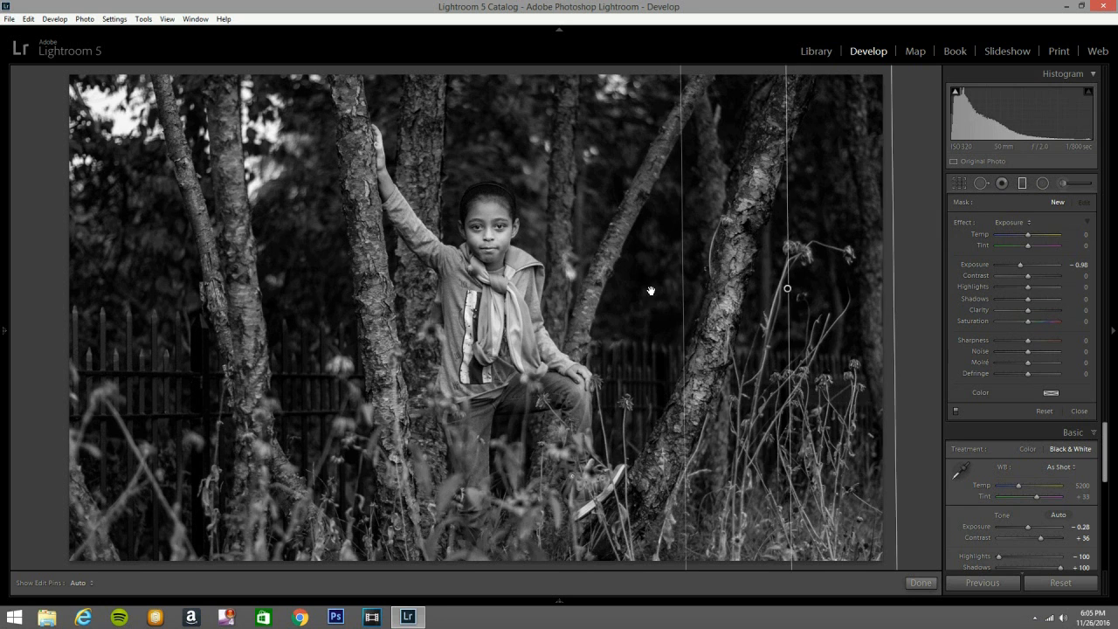
pyautogui.moveTo(578, 290); pyautogui.dragTo(544, 294)
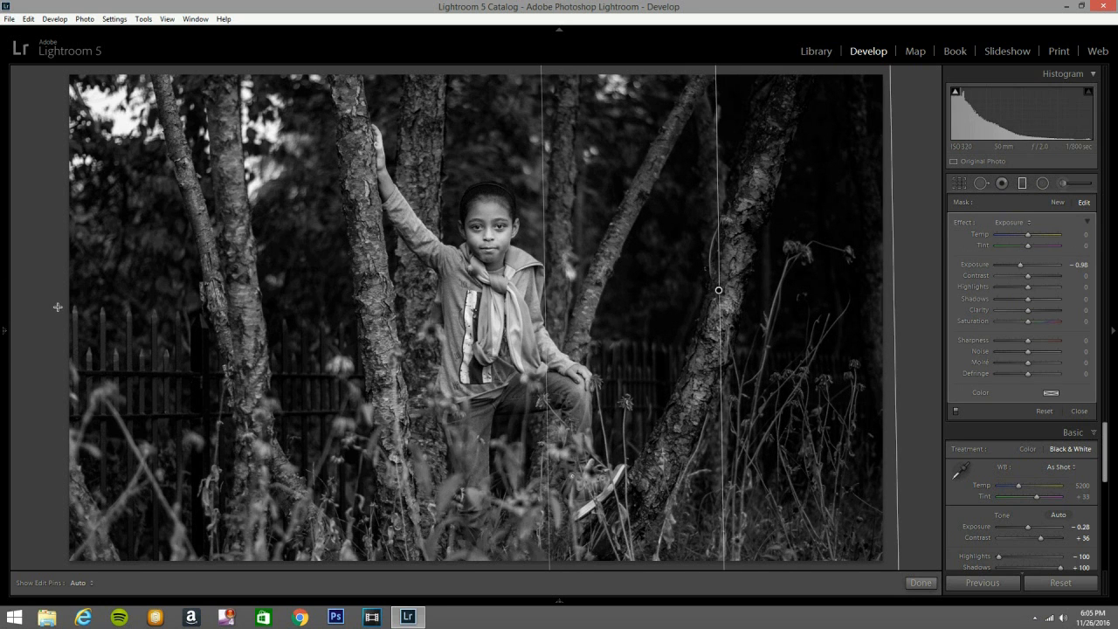
# Add Graduated Filters at −0.98 exposure over the left side and bottom of the photo, and close the tool
pyautogui.moveTo(304, 305); pyautogui.dragTo(437, 304)
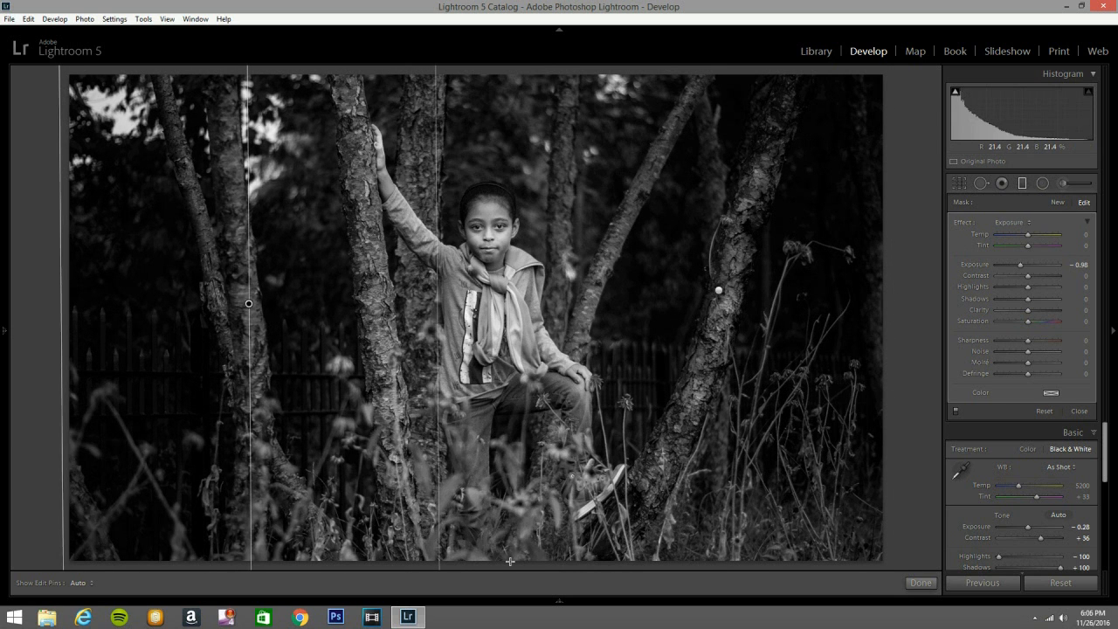
pyautogui.moveTo(512, 486); pyautogui.dragTo(513, 420)
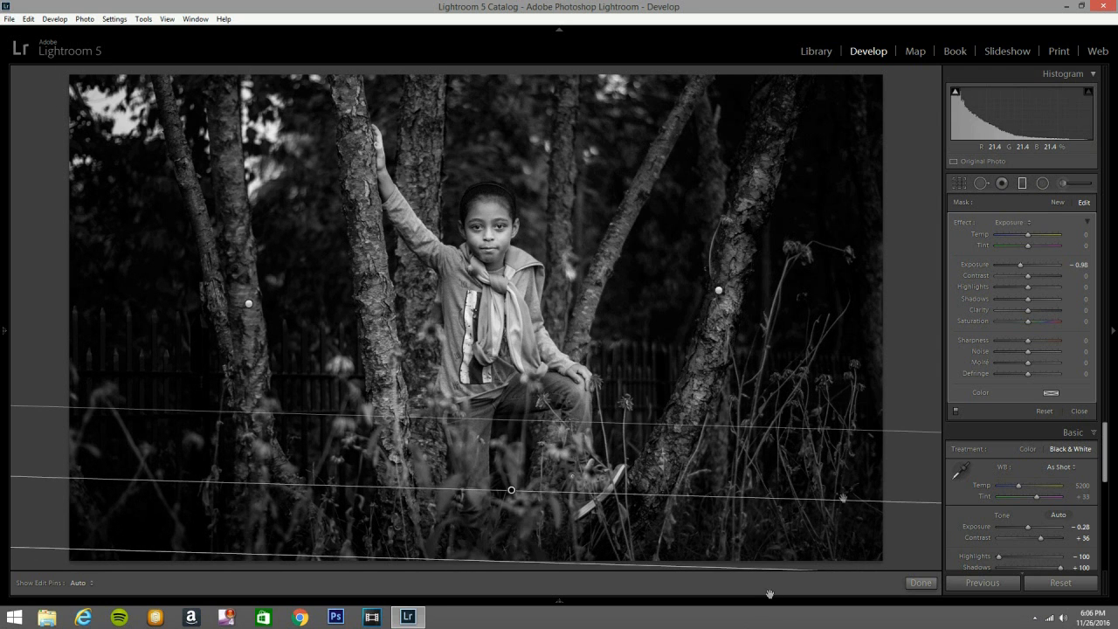
pyautogui.click(1021, 186)
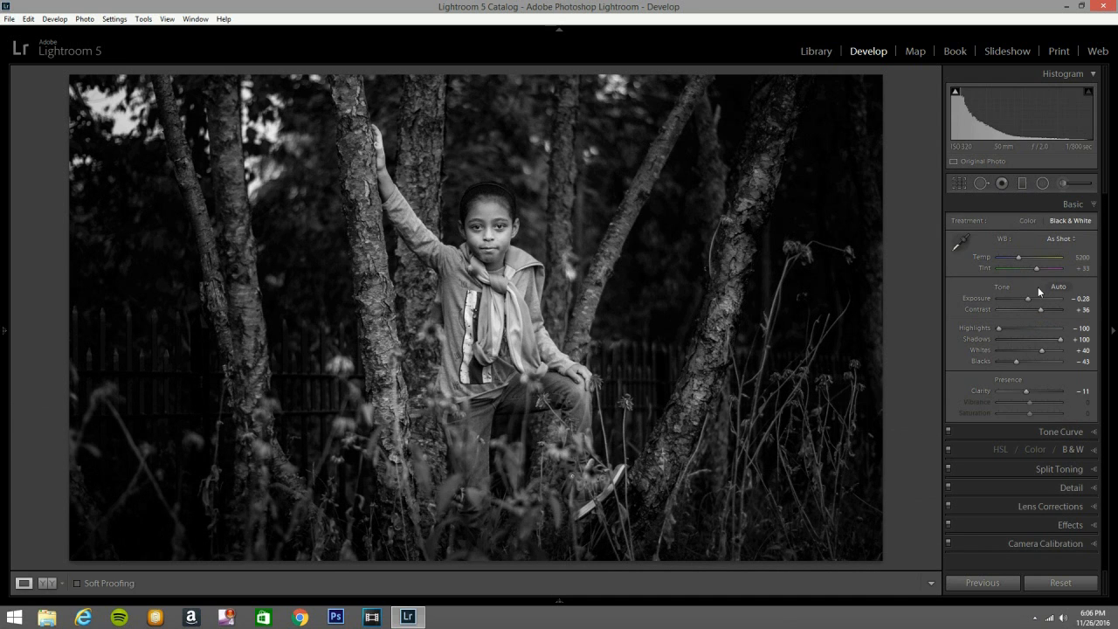
# Add a Radial Filter around the child's head with an inverted mask and 0.08 exposure, centre it on the face, and close the tool
pyautogui.click(1040, 185)
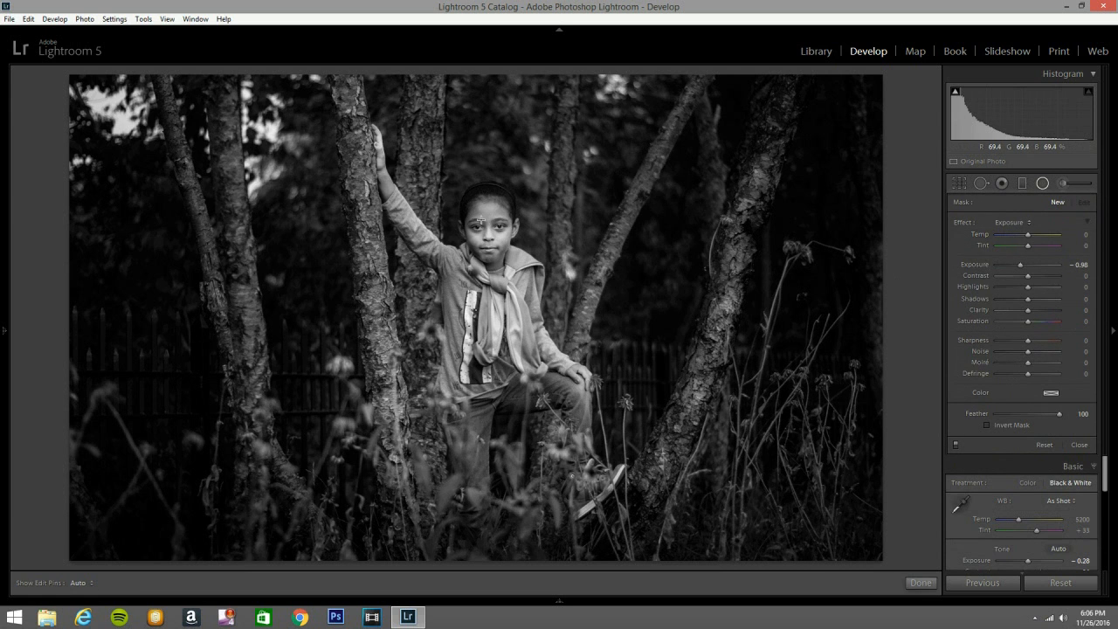
pyautogui.moveTo(481, 220); pyautogui.dragTo(536, 286)
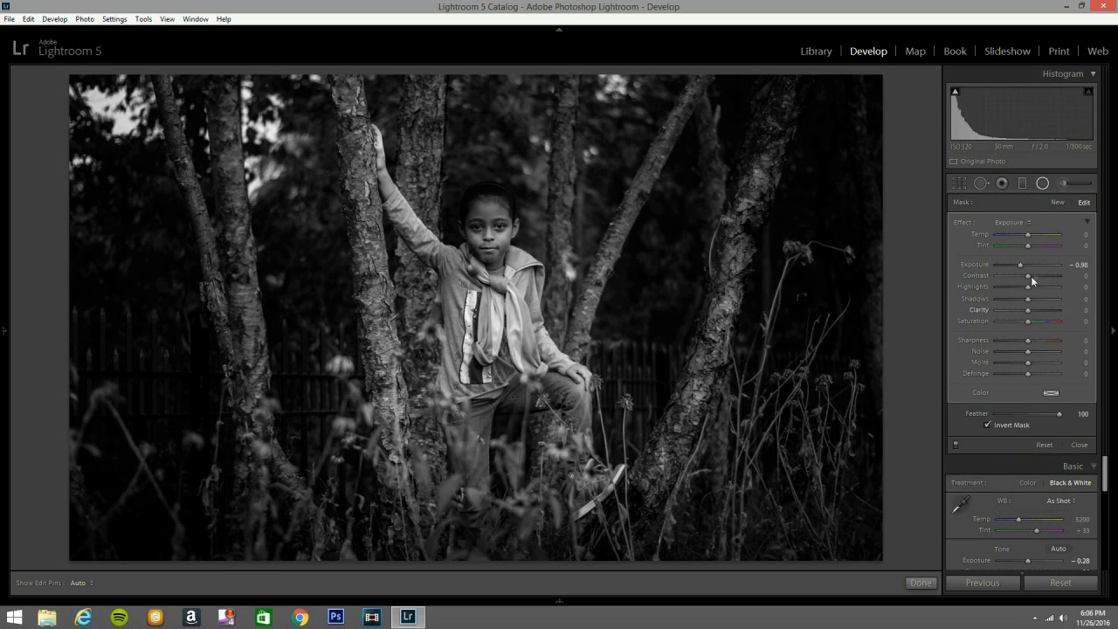
pyautogui.moveTo(1023, 264); pyautogui.dragTo(1030, 266)
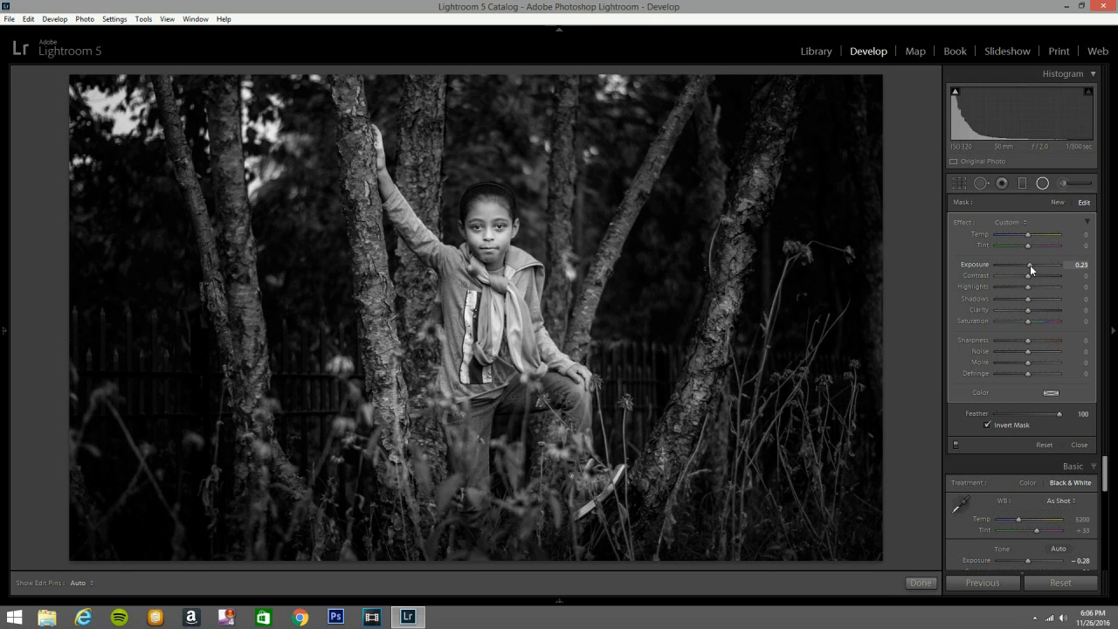
pyautogui.moveTo(1028, 266); pyautogui.dragTo(1030, 265)
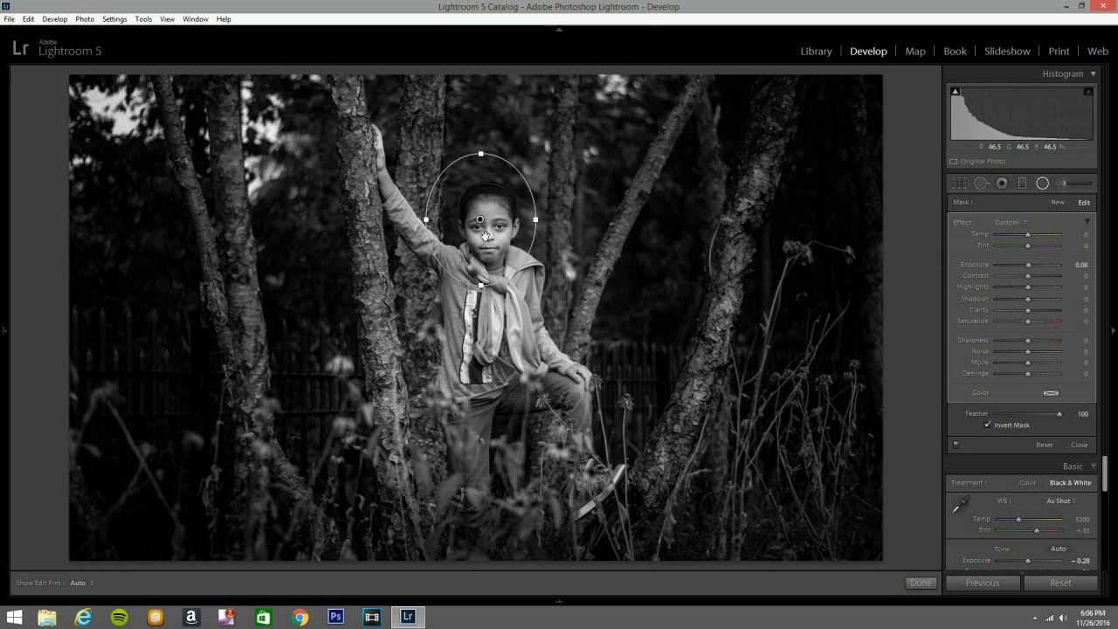
pyautogui.moveTo(480, 221); pyautogui.dragTo(484, 221)
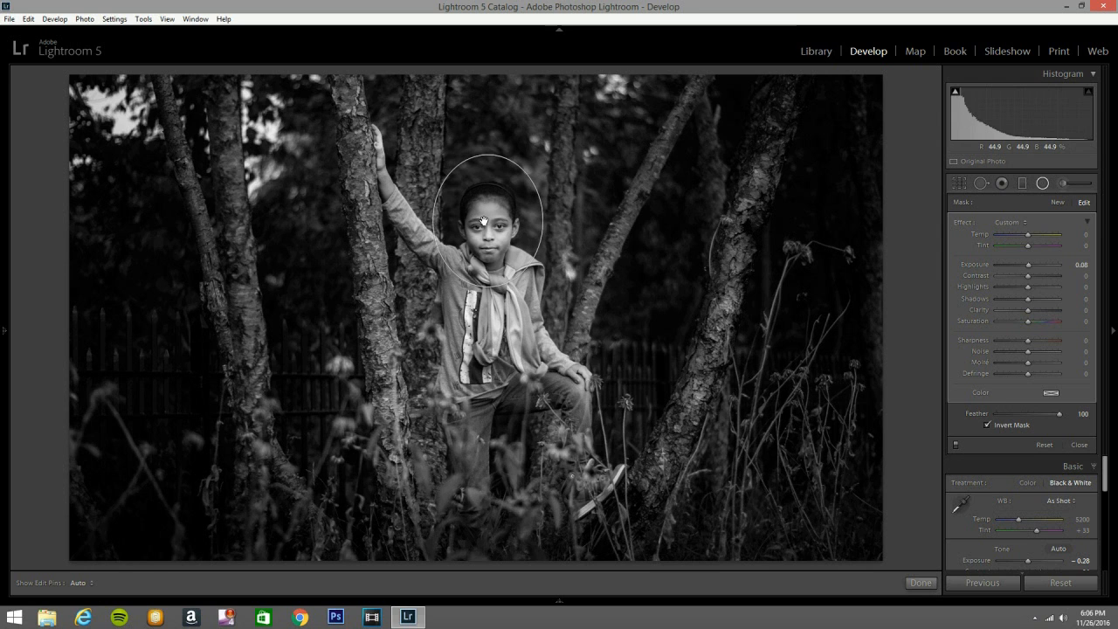
pyautogui.click(1042, 183)
# Draw a tall, narrow Radial Filter with an inverted mask over the leaning tree trunk on the photo's right side
pyautogui.click(1042, 184)
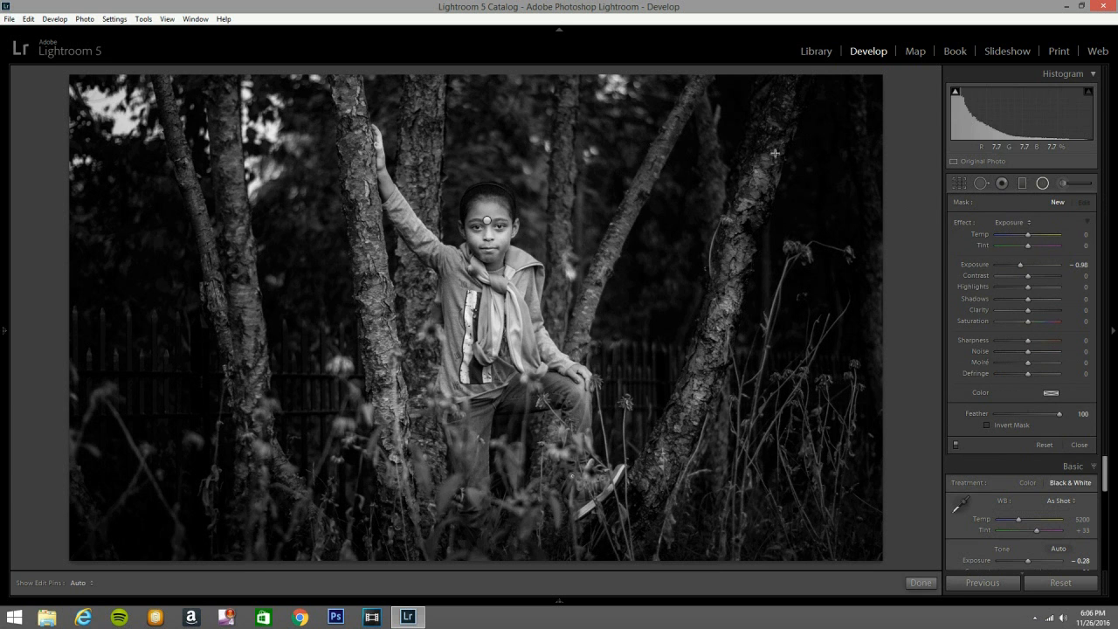
pyautogui.moveTo(729, 259); pyautogui.dragTo(718, 366)
pyautogui.click(987, 424)
pyautogui.moveTo(774, 148); pyautogui.dragTo(726, 247)
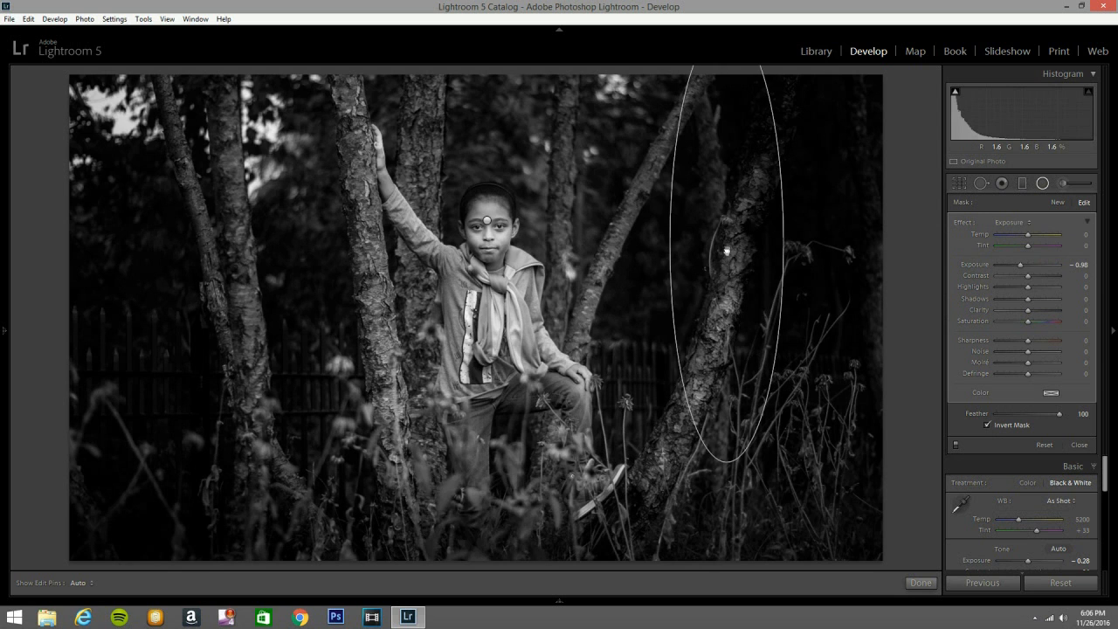
pyautogui.moveTo(796, 278)
pyautogui.mouseDown()
pyautogui.moveTo(787, 302)
pyautogui.moveTo(795, 280)
pyautogui.mouseUp()
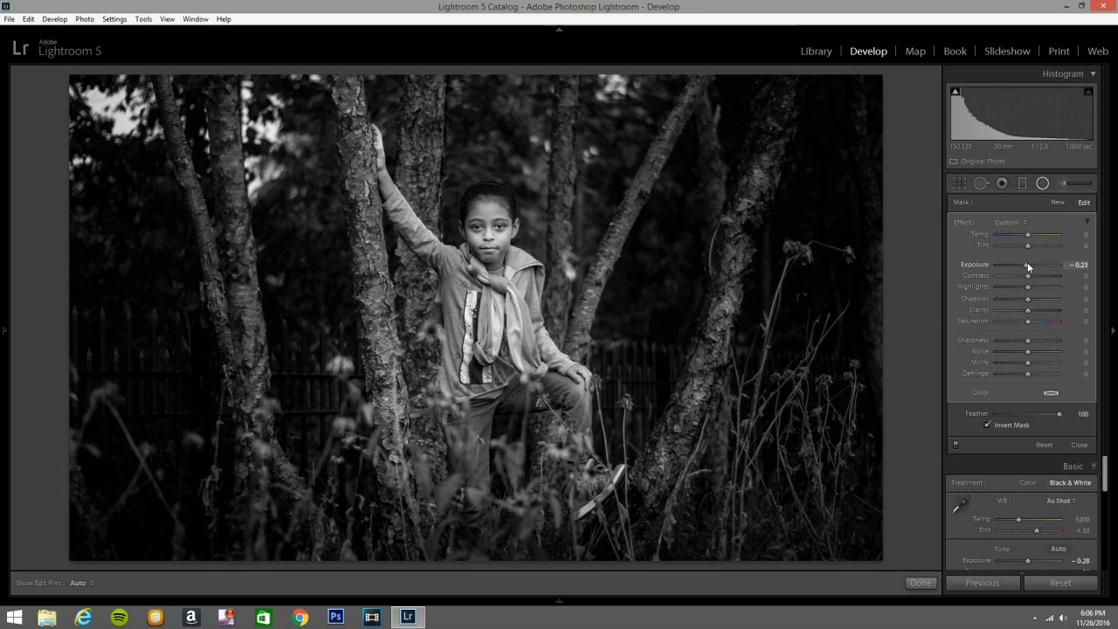
# Rotate the Radial Filter to follow the leaning trunk, set its exposure to 0.60, and close the tool
pyautogui.moveTo(1027, 261); pyautogui.dragTo(1039, 261)
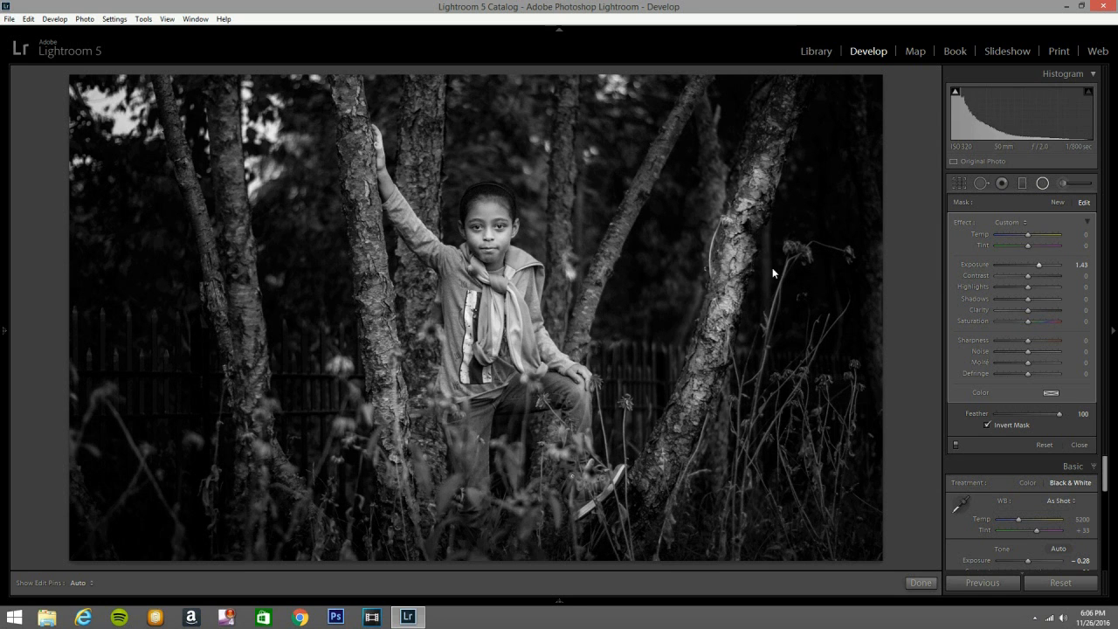
pyautogui.moveTo(744, 240)
pyautogui.moveTo(744, 260); pyautogui.dragTo(777, 267)
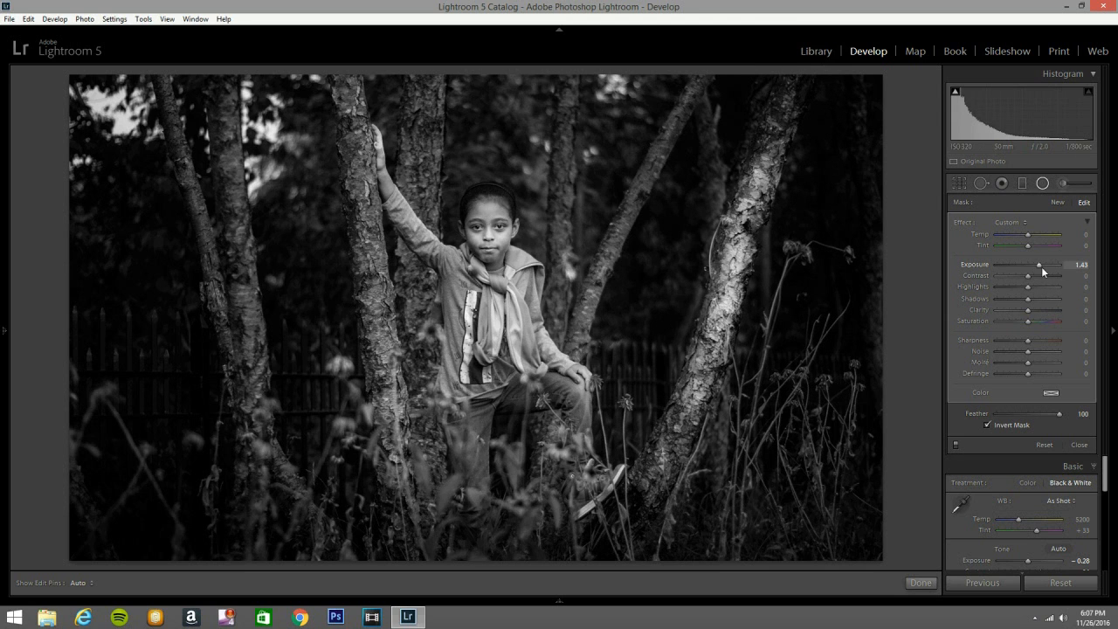
pyautogui.moveTo(1035, 264); pyautogui.dragTo(1033, 265)
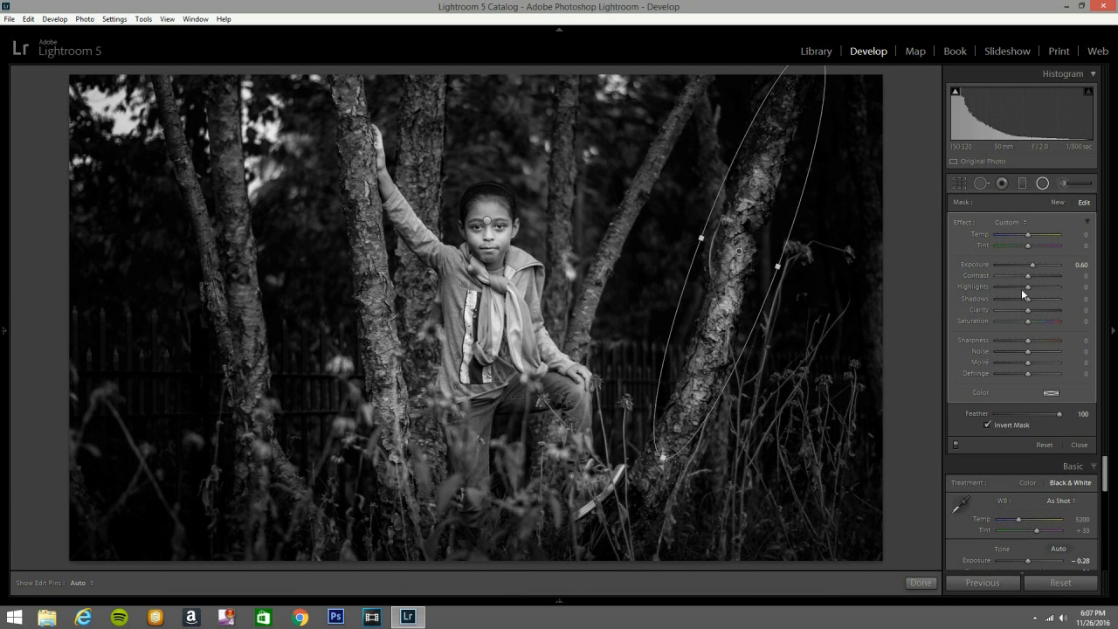
pyautogui.click(1043, 183)
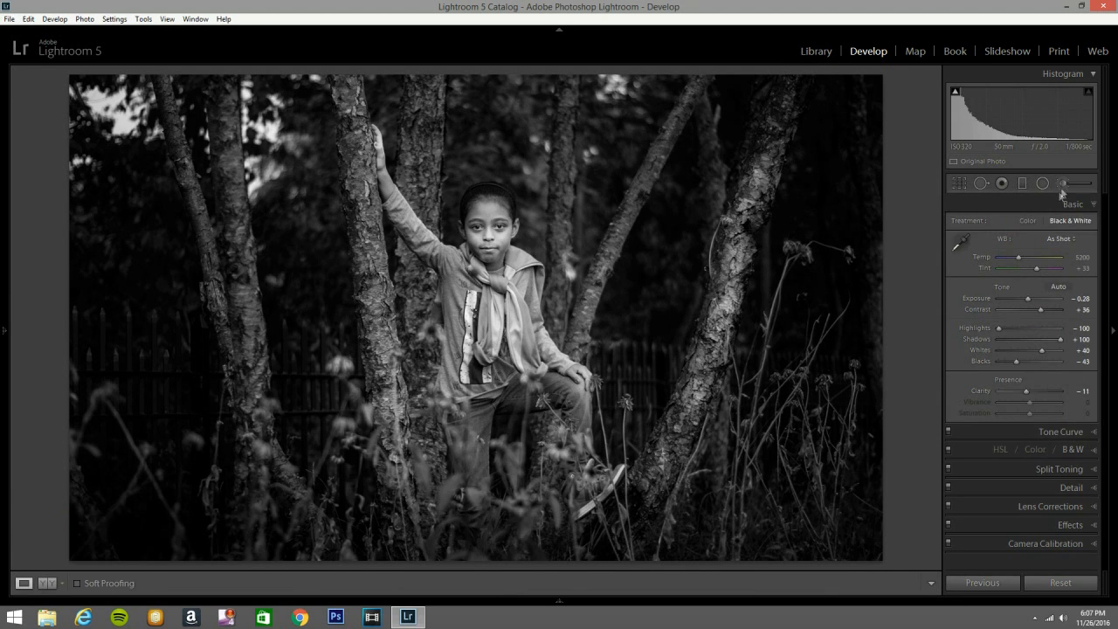
# Brush a 0.30 exposure adjustment over the tree trunks by the child's raised hand and over the child's clothing, and close the Adjustment Brush
pyautogui.click(1061, 184)
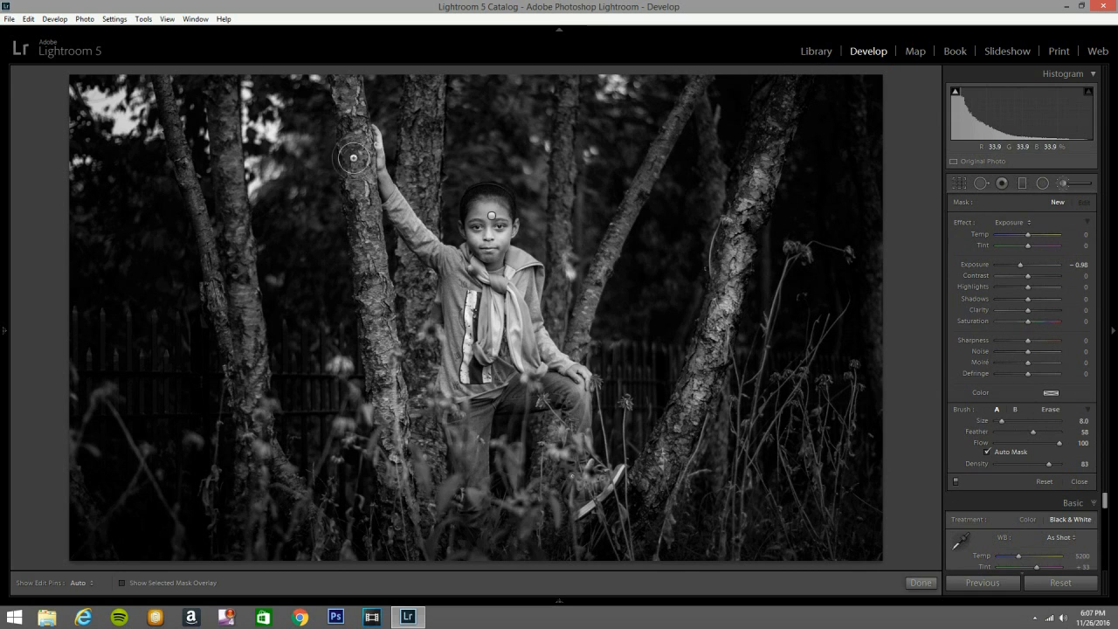
pyautogui.click(1031, 265)
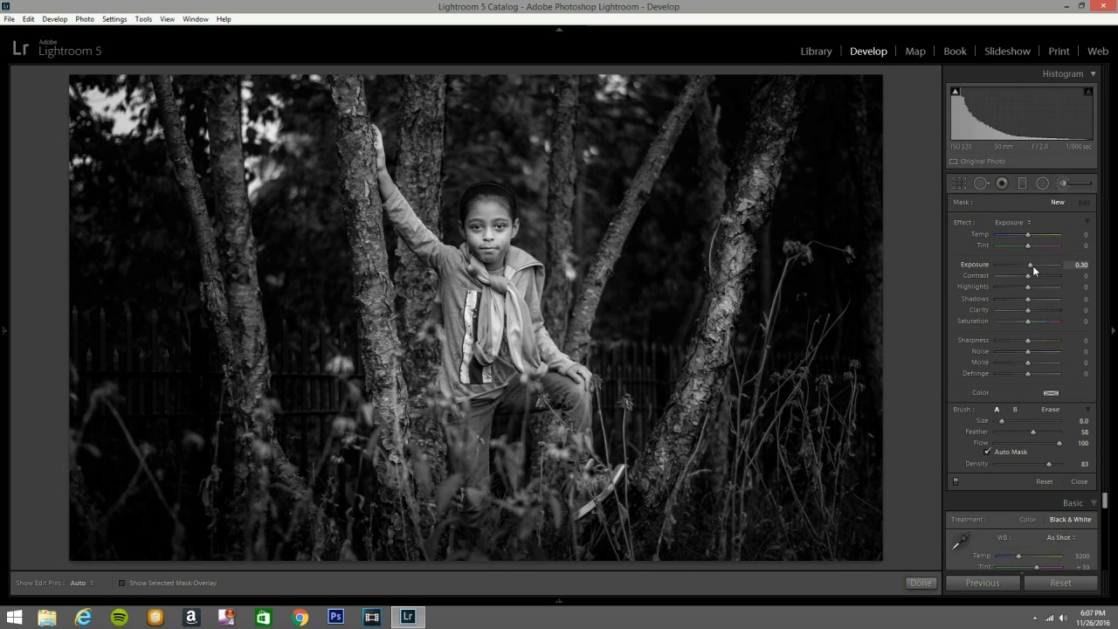
pyautogui.moveTo(359, 172)
pyautogui.mouseDown()
pyautogui.moveTo(349, 158)
pyautogui.moveTo(369, 343)
pyautogui.moveTo(396, 301)
pyautogui.moveTo(411, 229)
pyautogui.moveTo(419, 297)
pyautogui.moveTo(429, 115)
pyautogui.moveTo(425, 180)
pyautogui.moveTo(417, 148)
pyautogui.mouseUp()
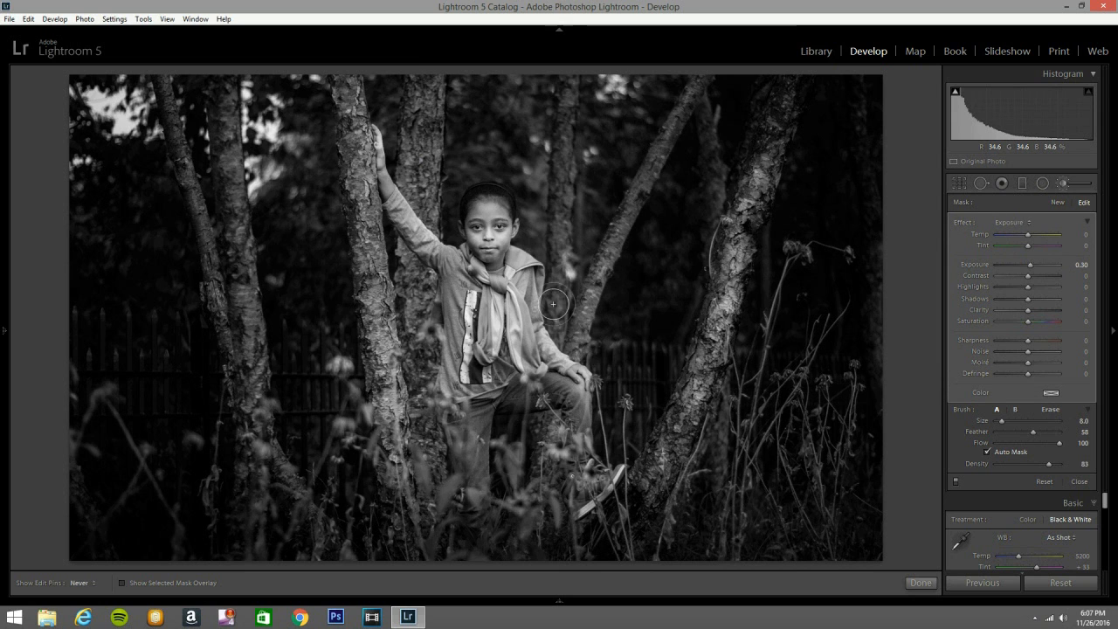
pyautogui.moveTo(473, 288)
pyautogui.mouseDown()
pyautogui.moveTo(455, 356)
pyautogui.moveTo(520, 332)
pyautogui.moveTo(498, 209)
pyautogui.moveTo(506, 243)
pyautogui.moveTo(489, 262)
pyautogui.moveTo(485, 209)
pyautogui.moveTo(492, 270)
pyautogui.moveTo(523, 313)
pyautogui.mouseUp()
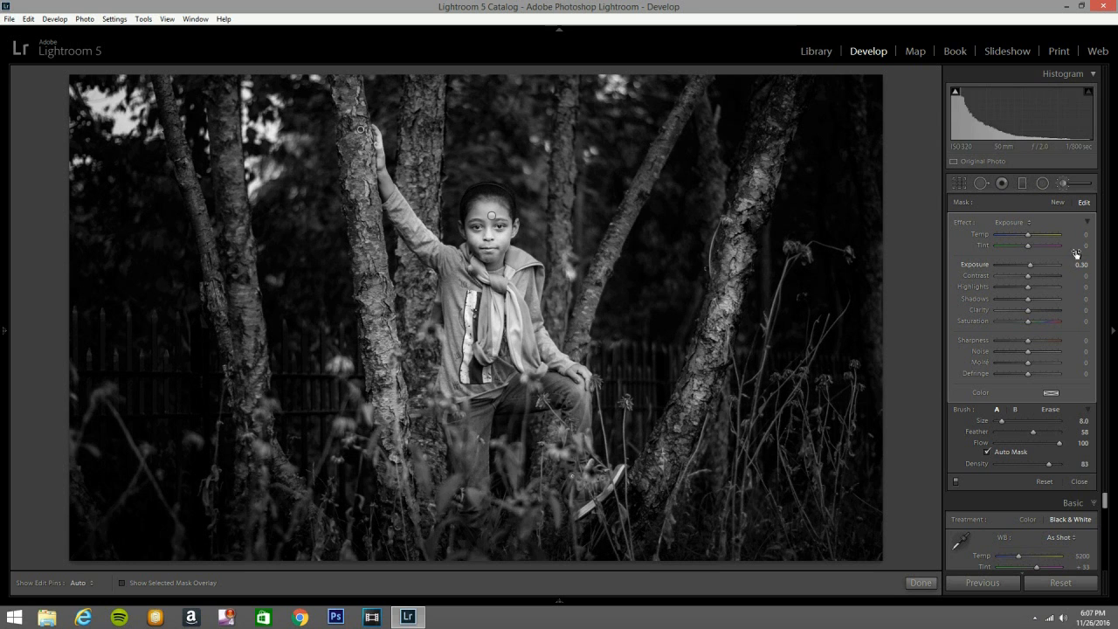
pyautogui.click(1063, 184)
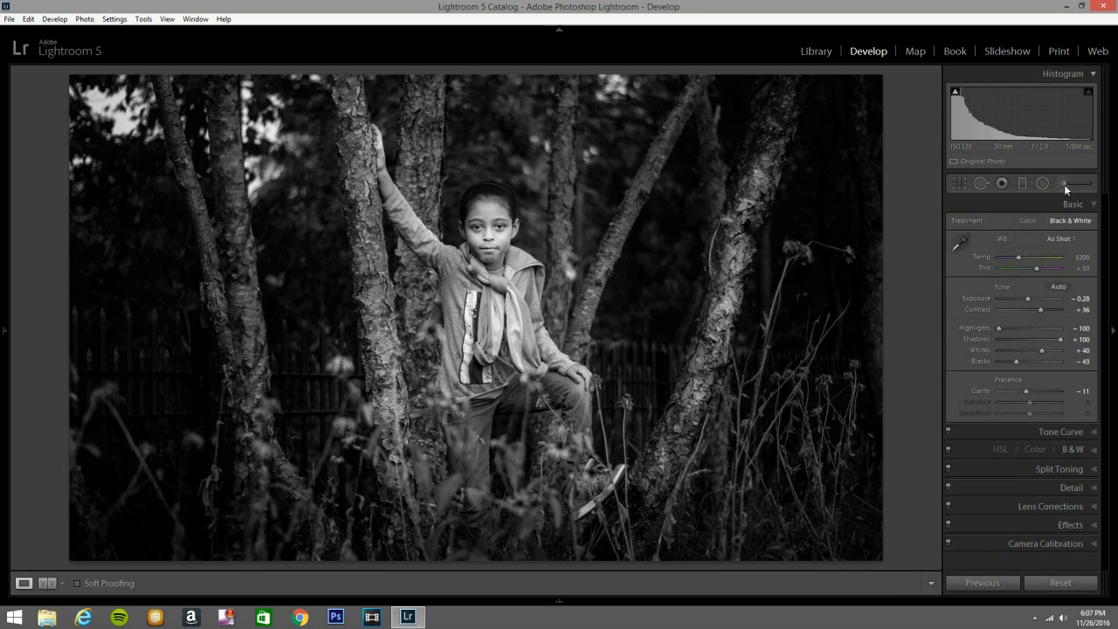
# Start a new Adjustment Brush with exposure reset to 0 and clarity at −92, and paint the background left of the child at size 11
pyautogui.click(1064, 185)
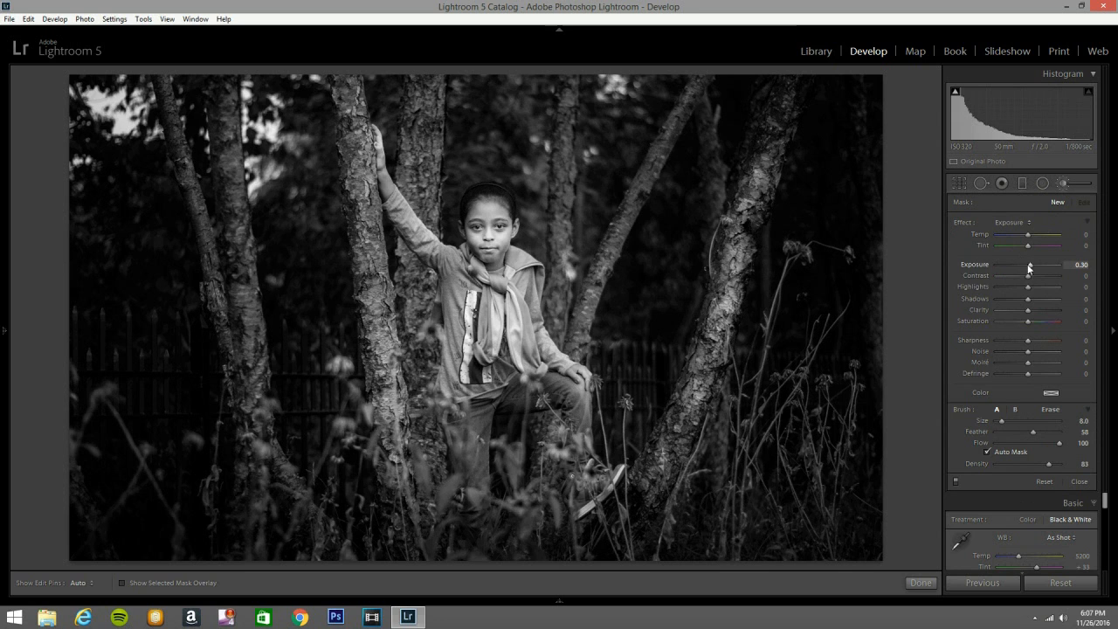
pyautogui.doubleClick(979, 267)
pyautogui.moveTo(1028, 311); pyautogui.dragTo(999, 314)
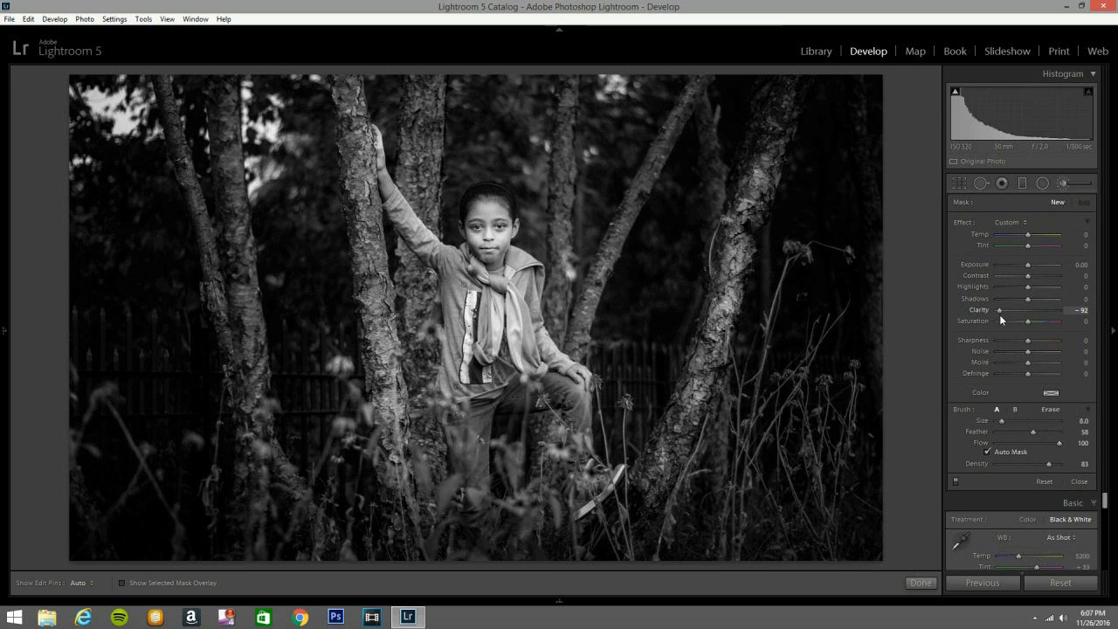
pyautogui.scroll(3, 270, 164)
pyautogui.press('h')
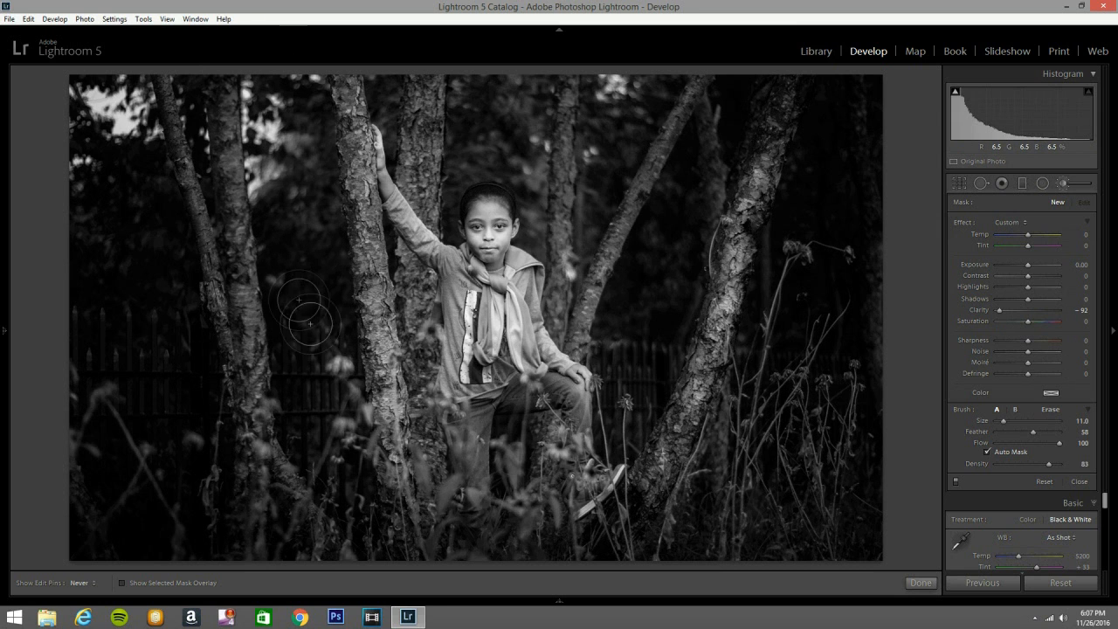
pyautogui.moveTo(159, 485)
pyautogui.mouseDown()
pyautogui.moveTo(93, 161)
pyautogui.moveTo(107, 255)
pyautogui.moveTo(137, 93)
pyautogui.mouseUp()
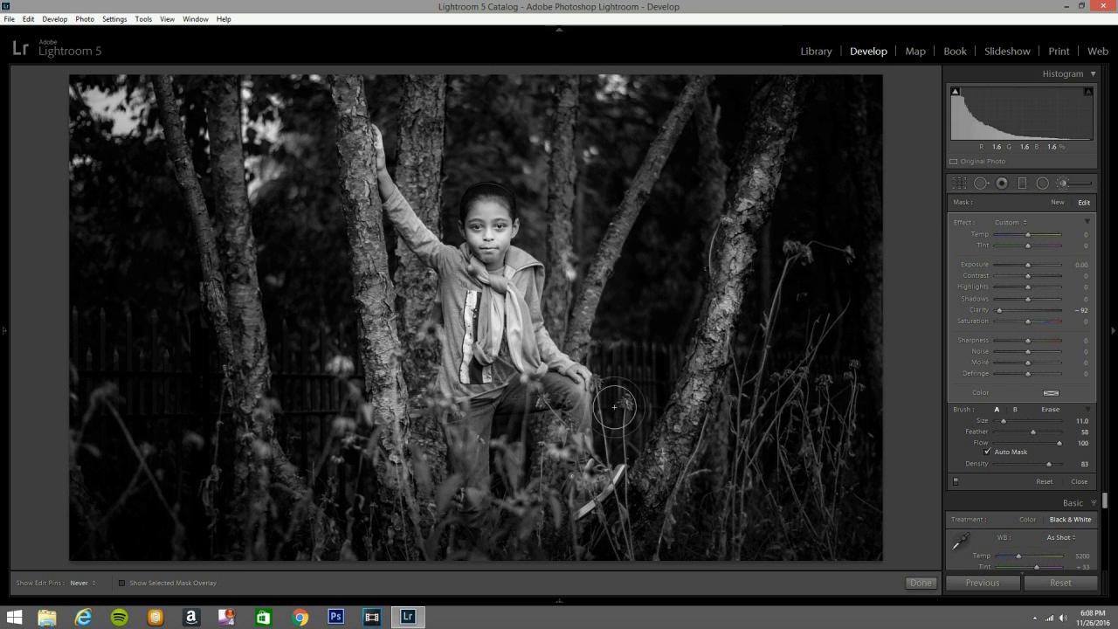
# Continue brushing −92 clarity over the remaining background between the trees, varying the brush size between 8 and 11, and close the brush
pyautogui.scroll(-3, 741, 113)
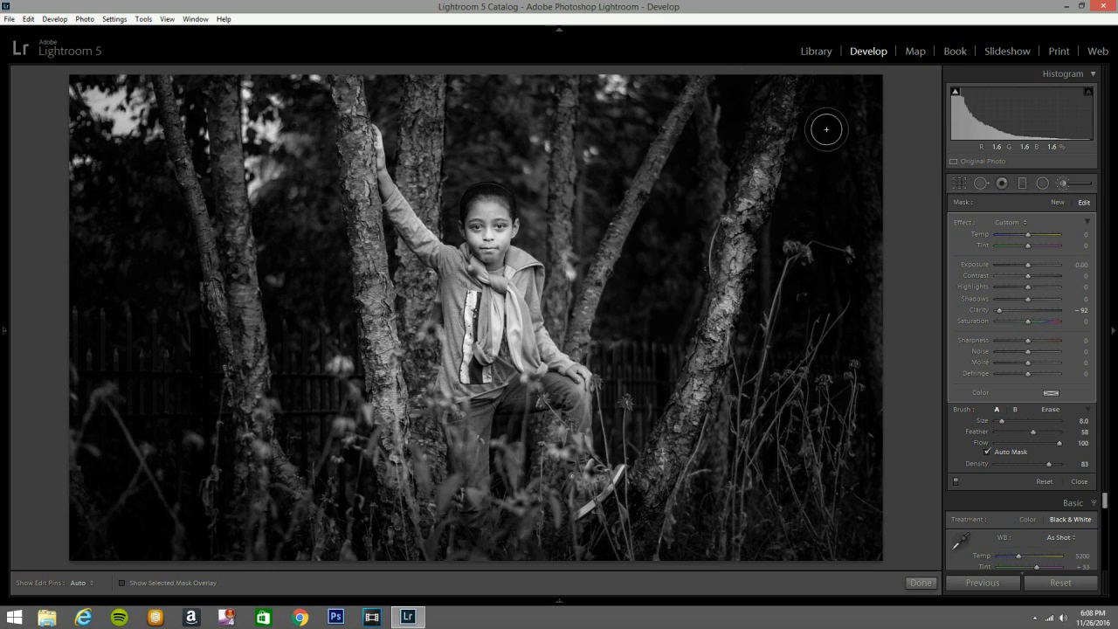
pyautogui.scroll(3, 817, 158)
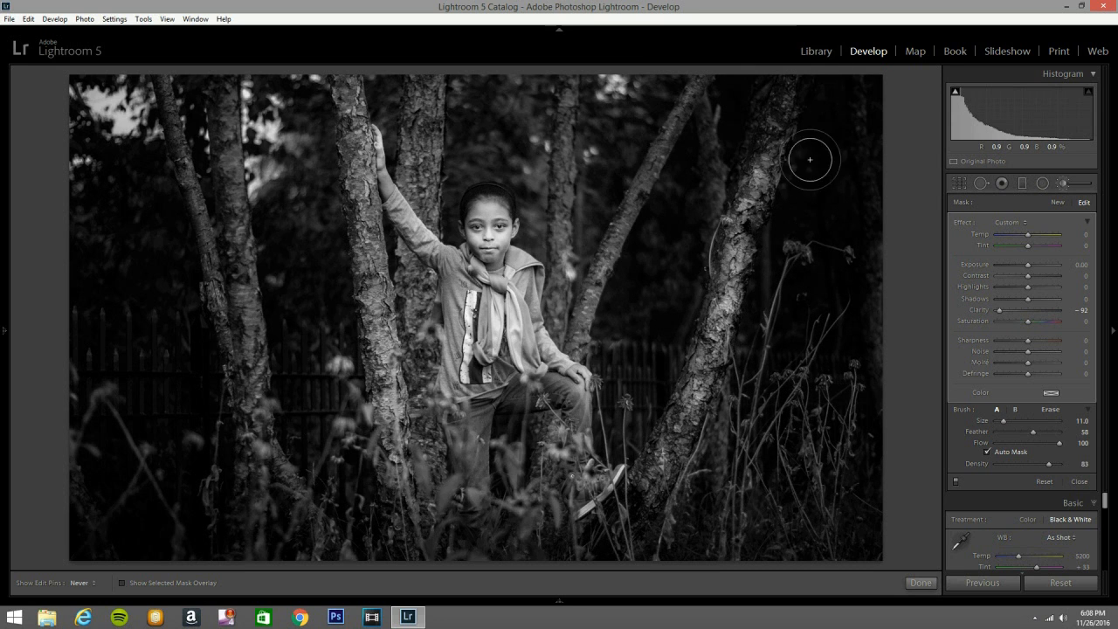
pyautogui.press('h')
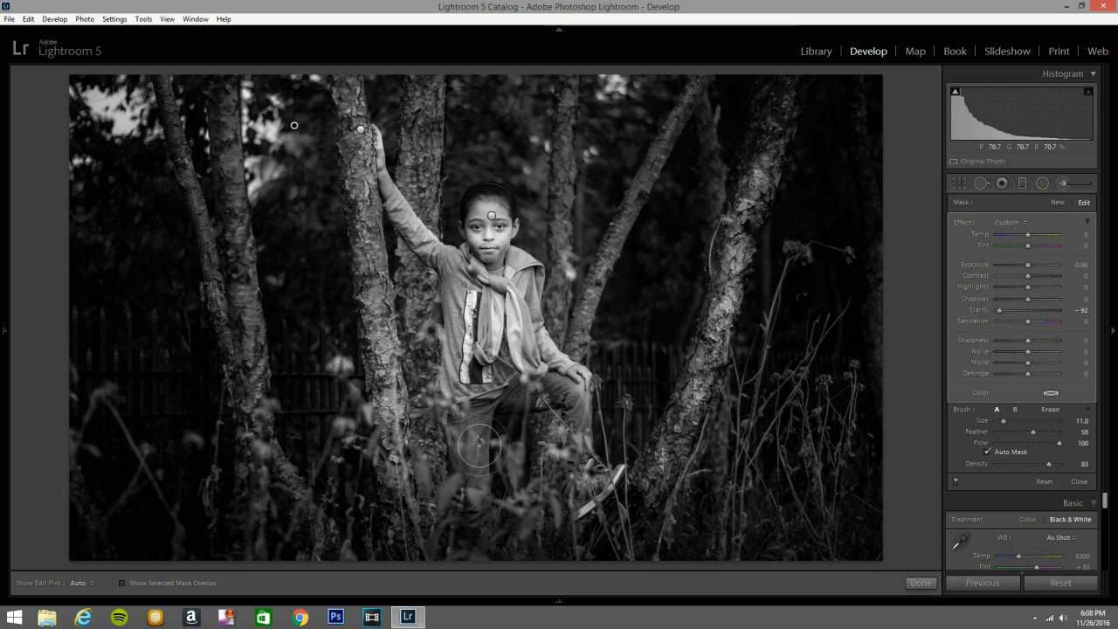
pyautogui.scroll(-1, 306, 376)
pyautogui.press('h')
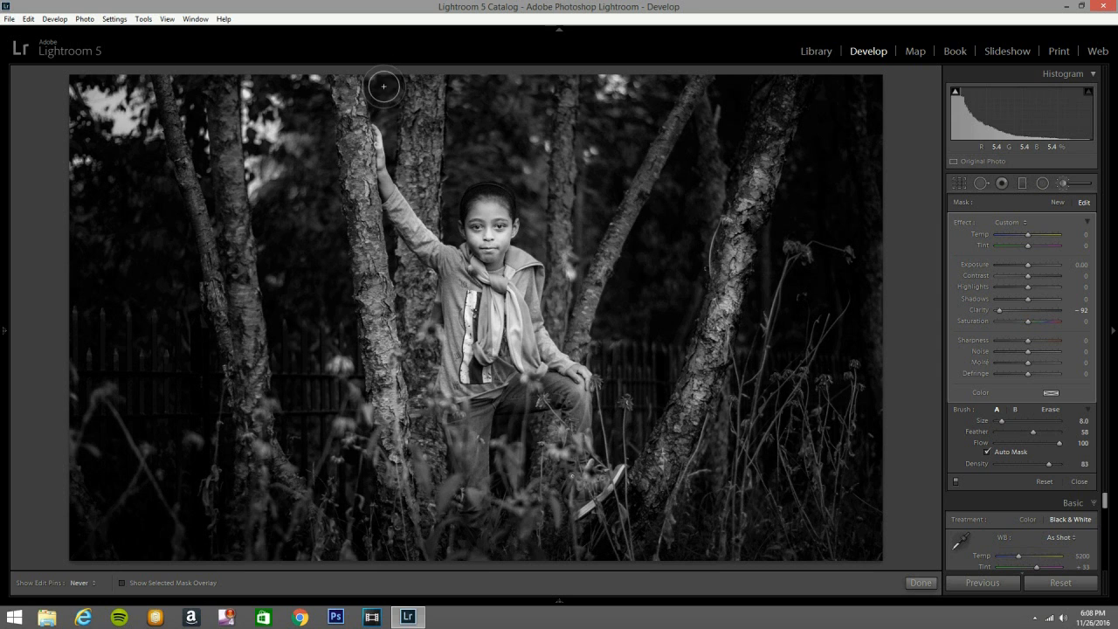
pyautogui.press('h')
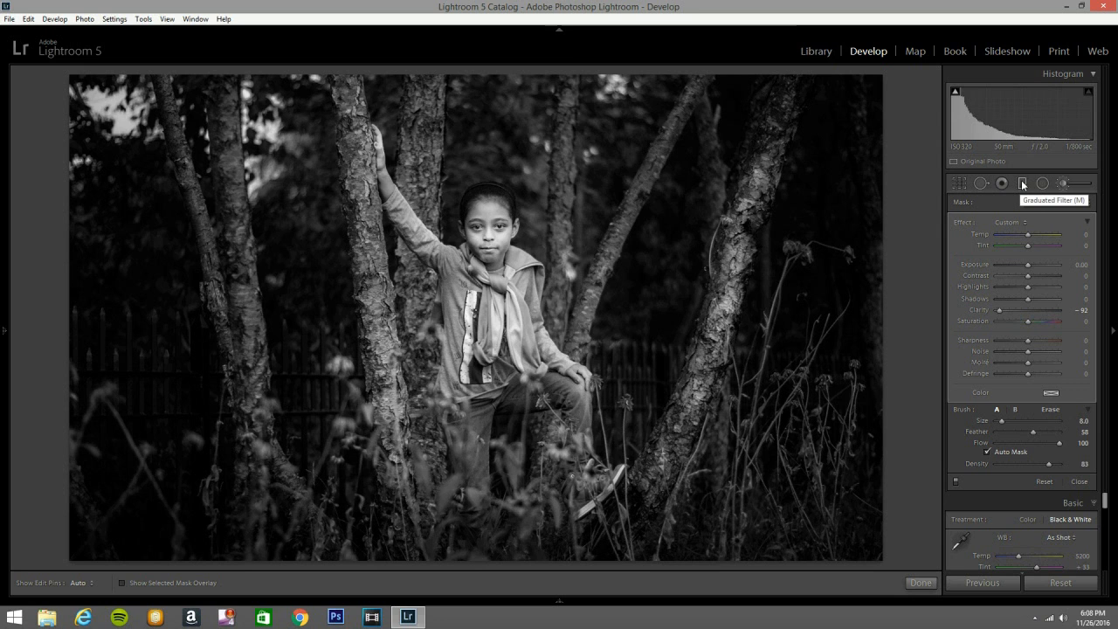
pyautogui.click(1064, 184)
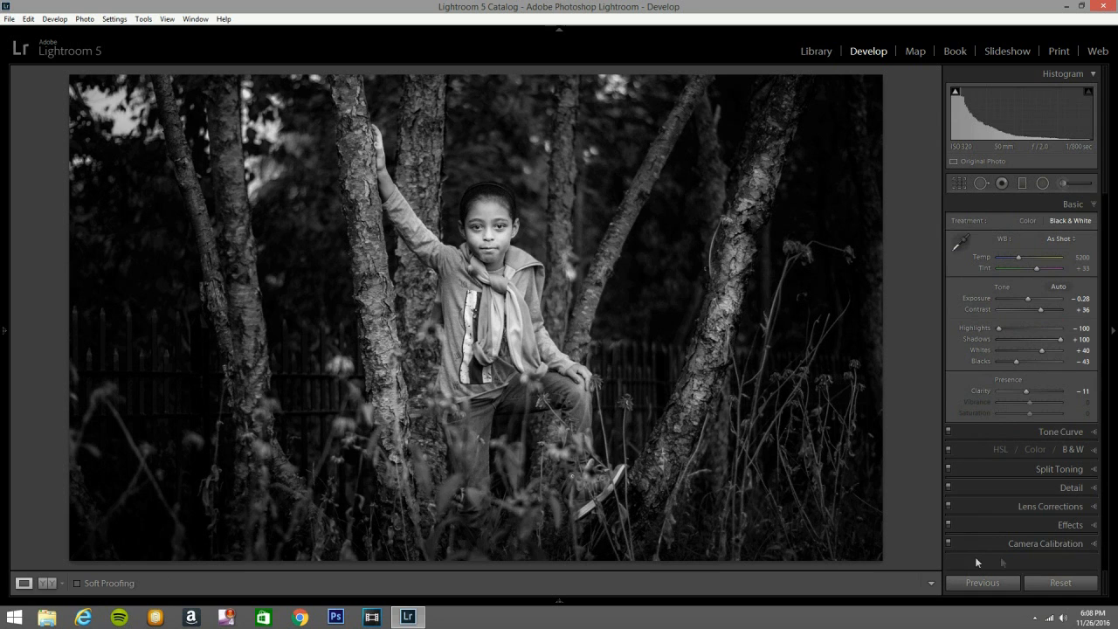
# Set the Camera Calibration blue primary saturation to −66 and the shadows tint to −100
pyautogui.click(1092, 545)
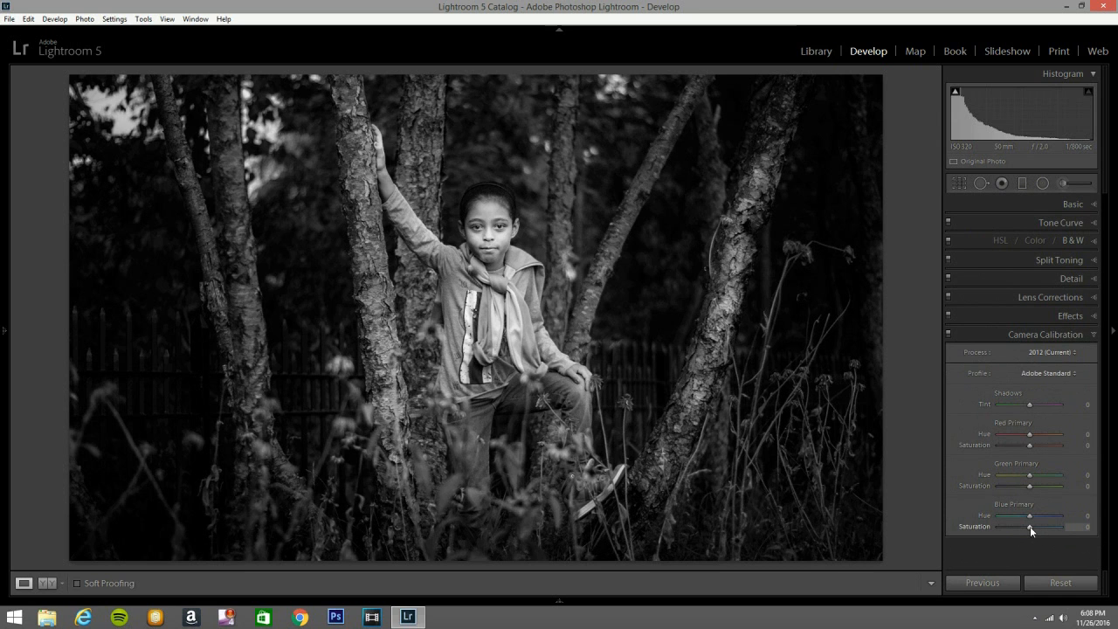
pyautogui.moveTo(1028, 527); pyautogui.dragTo(1065, 529)
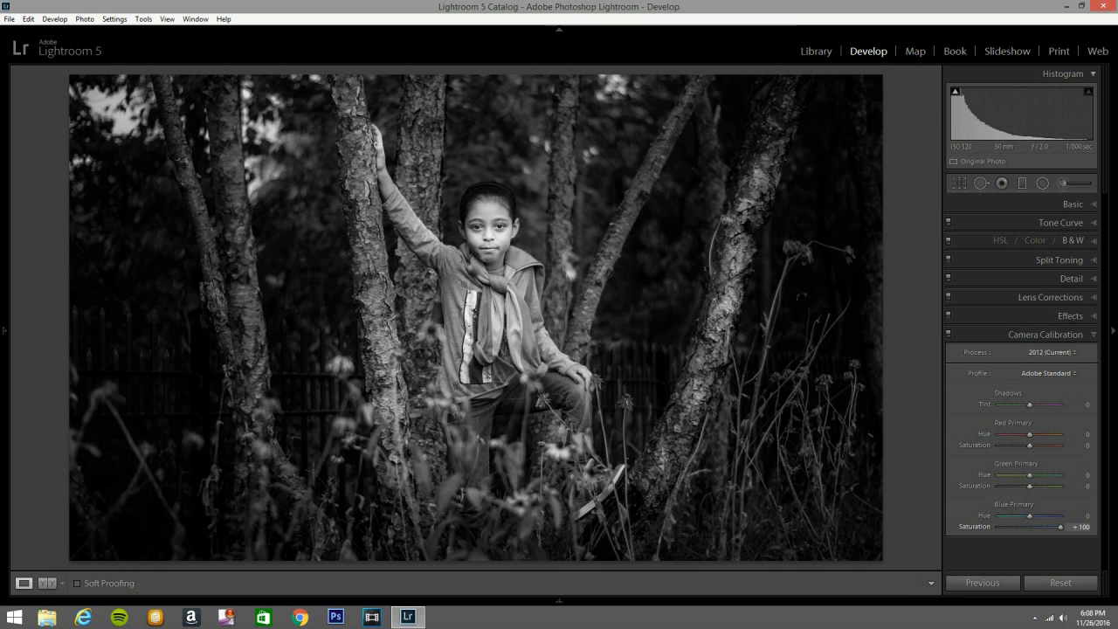
pyautogui.moveTo(1060, 527); pyautogui.dragTo(943, 529)
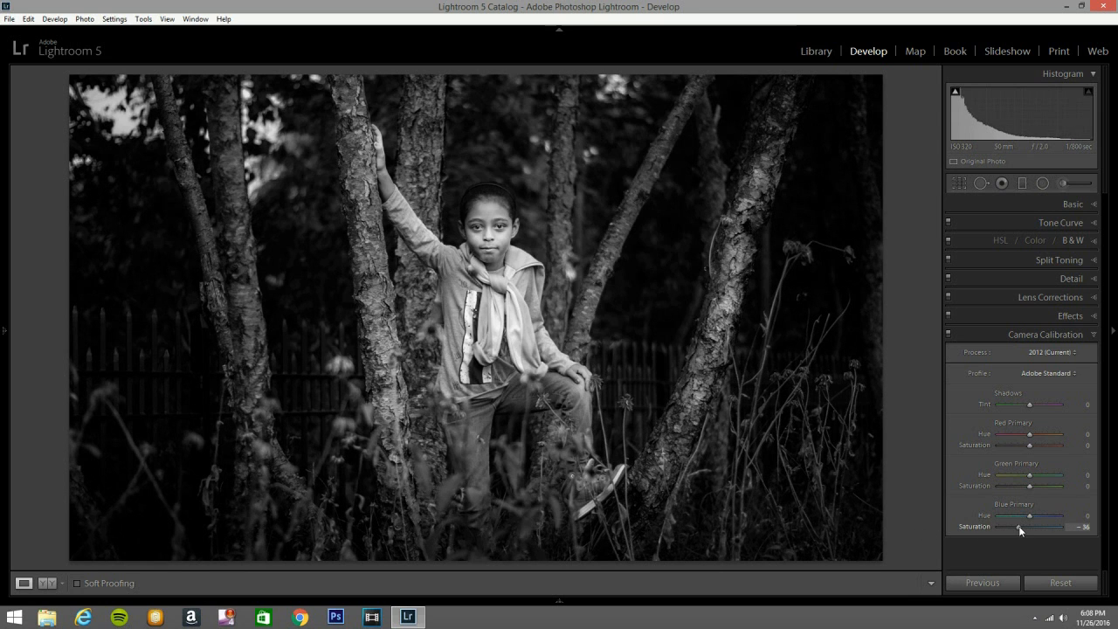
pyautogui.moveTo(1022, 530); pyautogui.dragTo(1060, 528)
pyautogui.moveTo(1060, 527); pyautogui.dragTo(881, 538)
pyautogui.moveTo(998, 527)
pyautogui.mouseDown()
pyautogui.moveTo(1018, 526)
pyautogui.moveTo(1006, 526)
pyautogui.mouseUp()
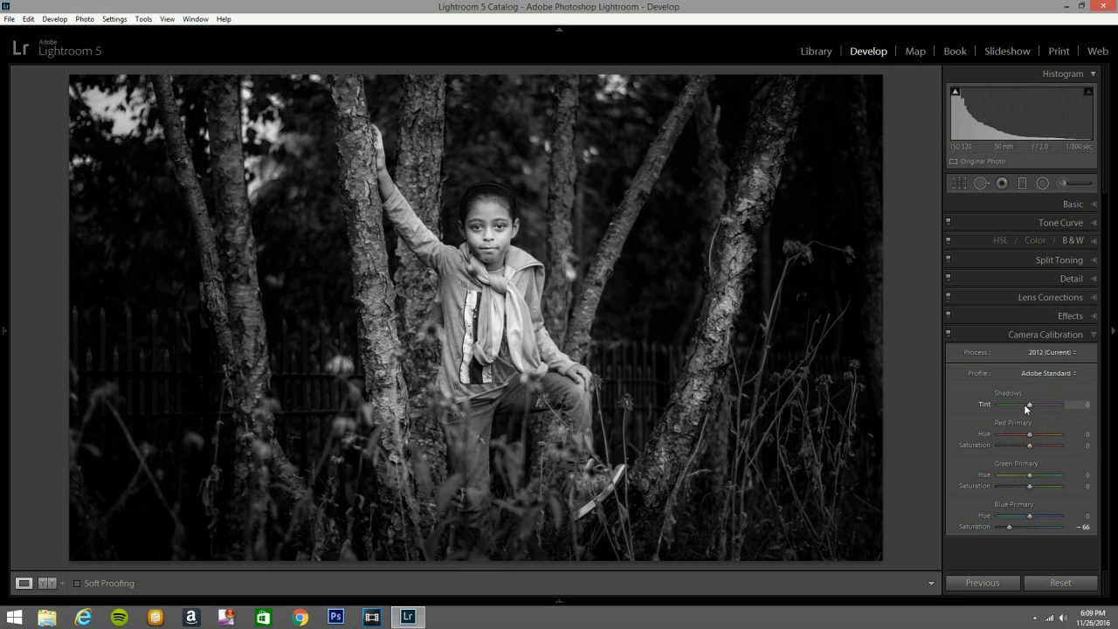
pyautogui.moveTo(1030, 407); pyautogui.dragTo(926, 408)
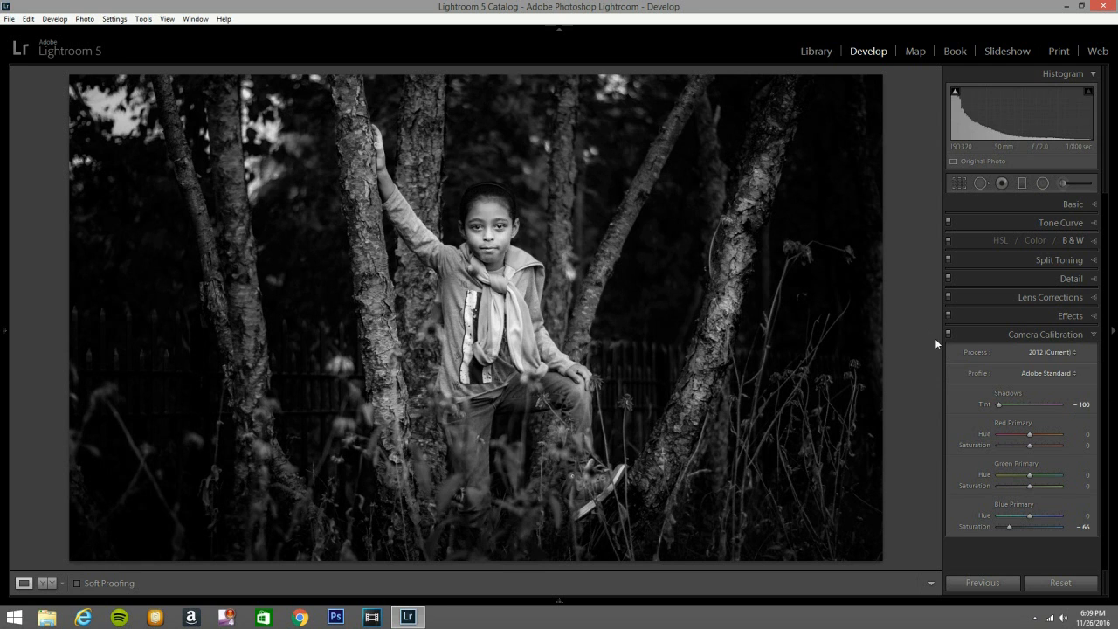
pyautogui.click(1090, 341)
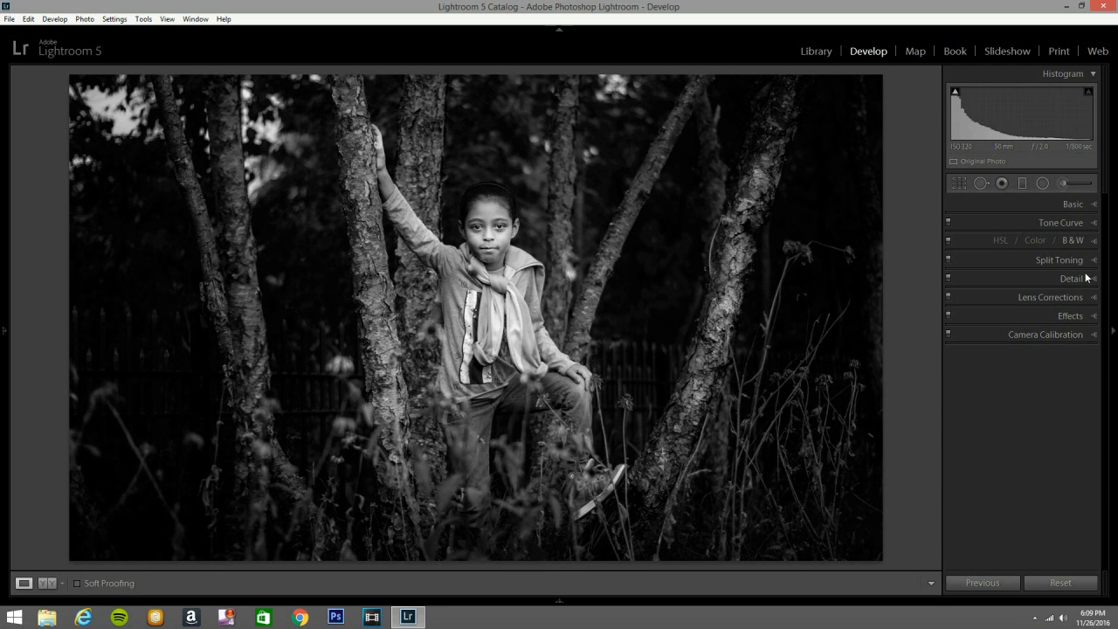
# Sharpen the photo with amount 50, radius 0.8, detail 35 and masking 92
pyautogui.click(1091, 279)
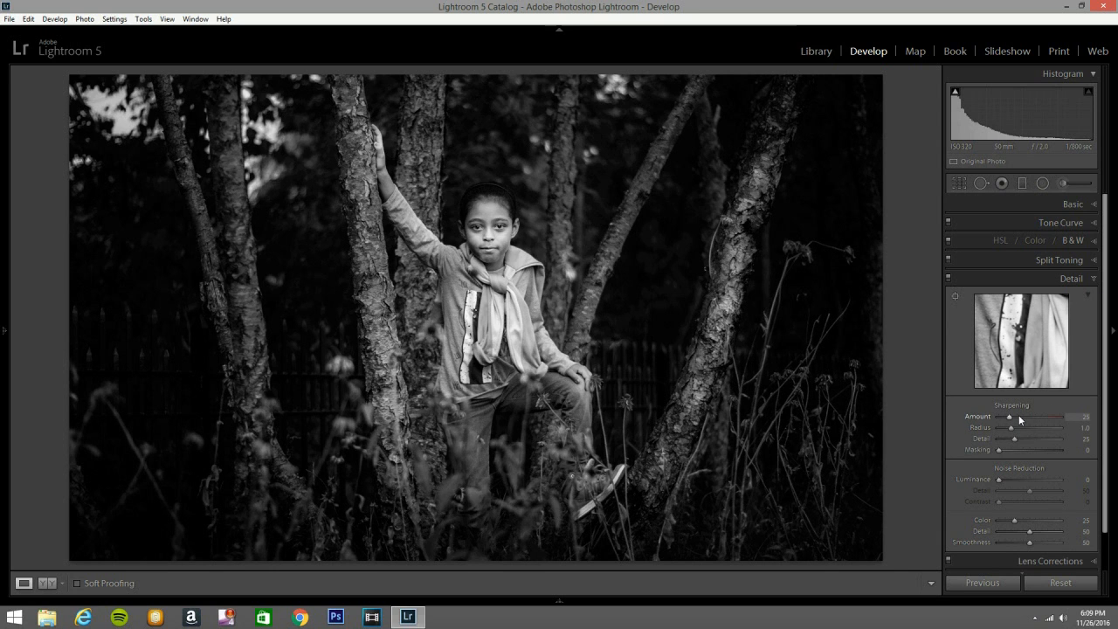
pyautogui.press('Up')
pyautogui.press('Up')
pyautogui.press('Down')
pyautogui.press('Up')
pyautogui.moveTo(995, 447); pyautogui.dragTo(1044, 458)
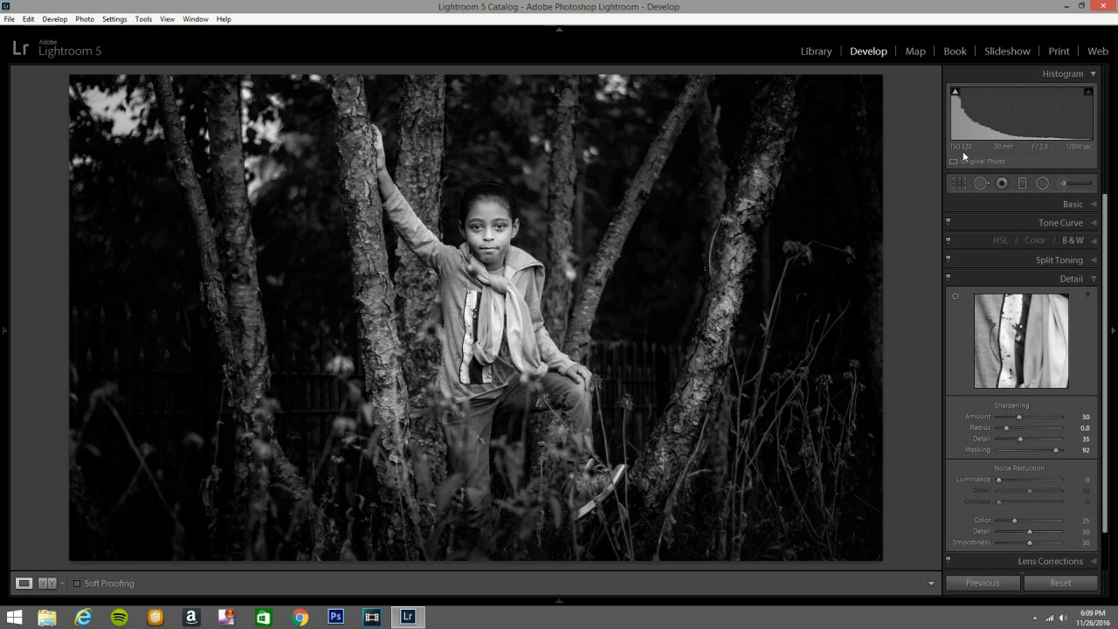
# Compare the black-and-white edit side by side with the original colour photo and return to the single-photo view
pyautogui.click(1093, 278)
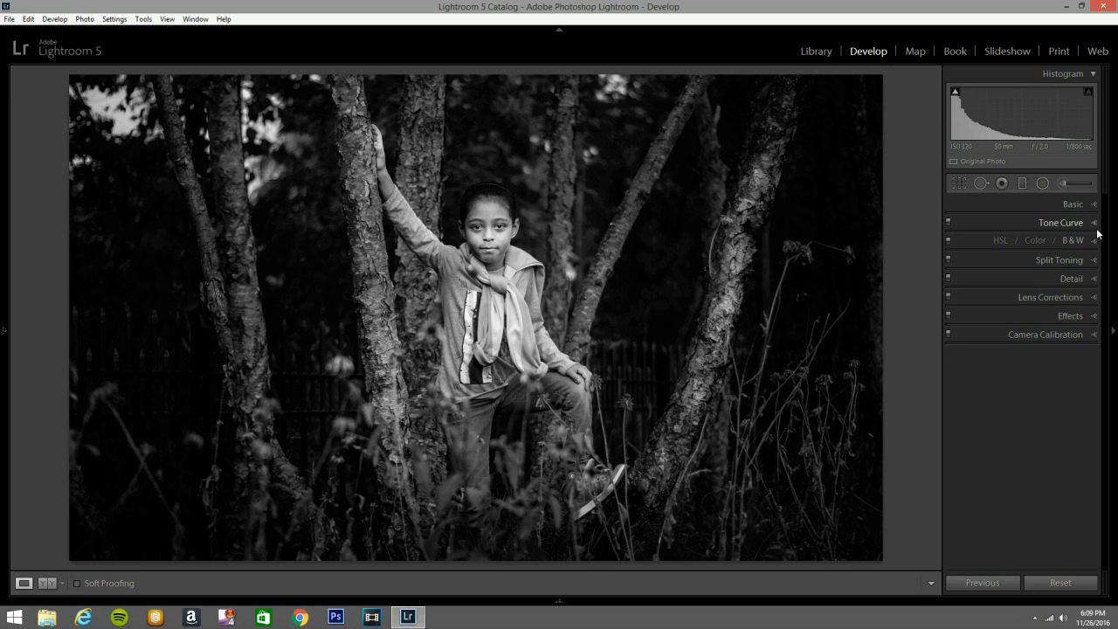
pyautogui.press('y')
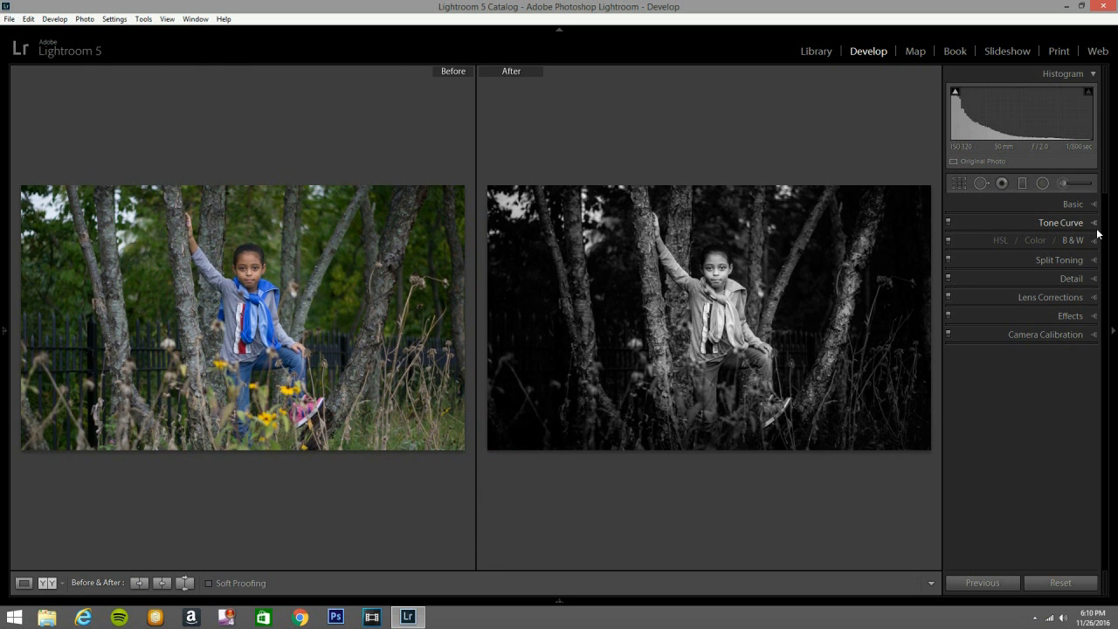
pyautogui.press('y')
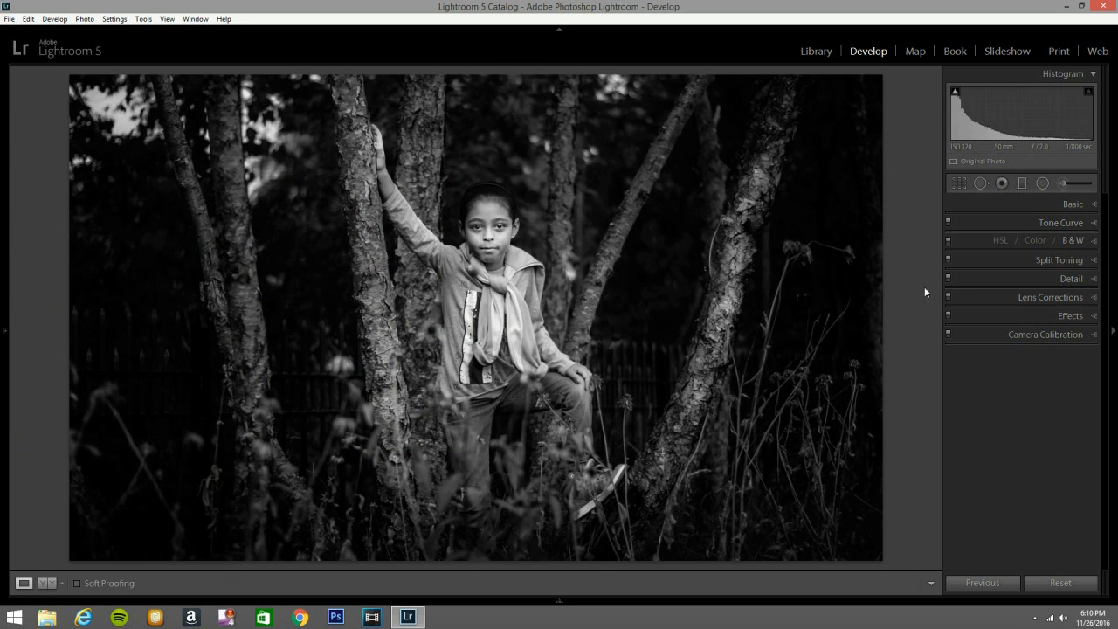
# Fade the blacks with the RGB point curve by slightly raising its black point and adding anchor points in the shadows and highlights
pyautogui.click(1091, 224)
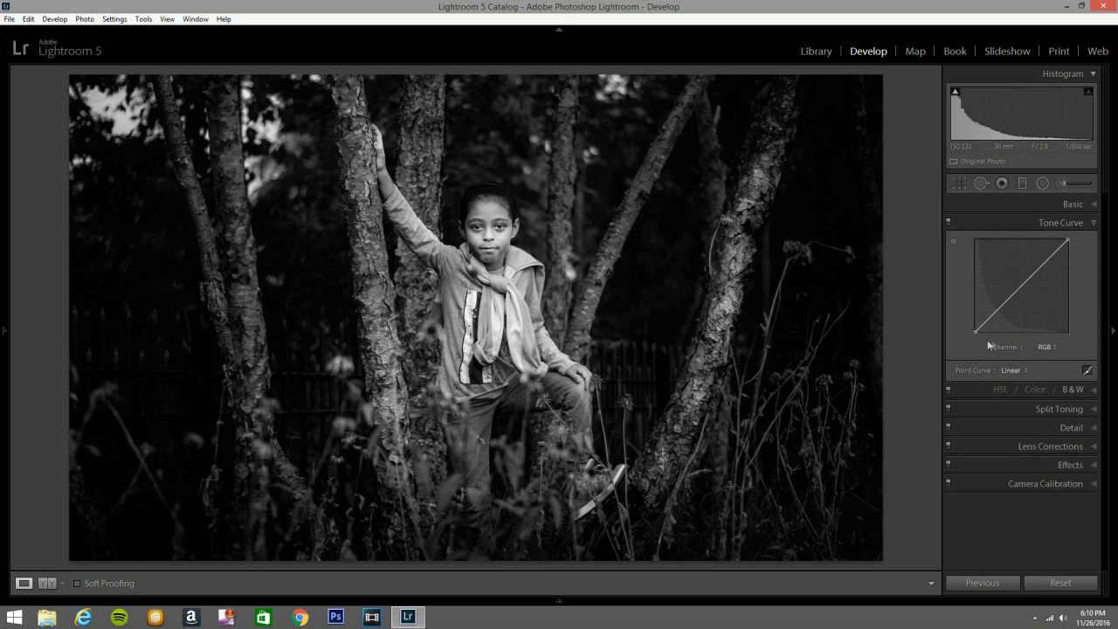
pyautogui.moveTo(975, 332); pyautogui.dragTo(1000, 306)
pyautogui.moveTo(1050, 255); pyautogui.dragTo(1050, 258)
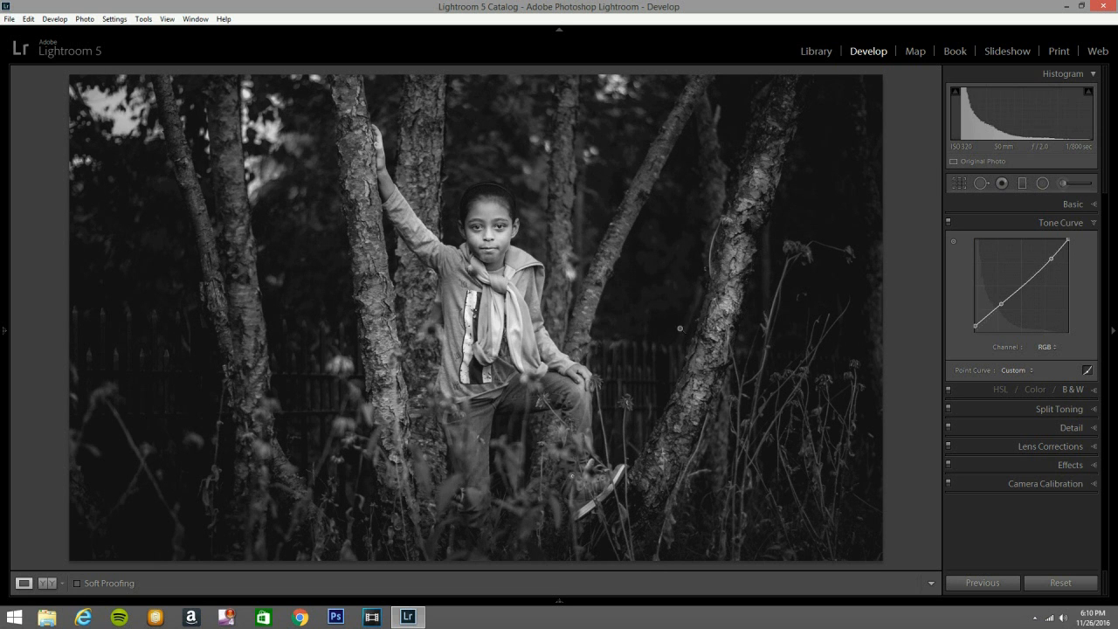
# Compare before and after side by side with the adjustment controls hidden, and view the edited photo alone against a blacked-out screen
pyautogui.press('y')
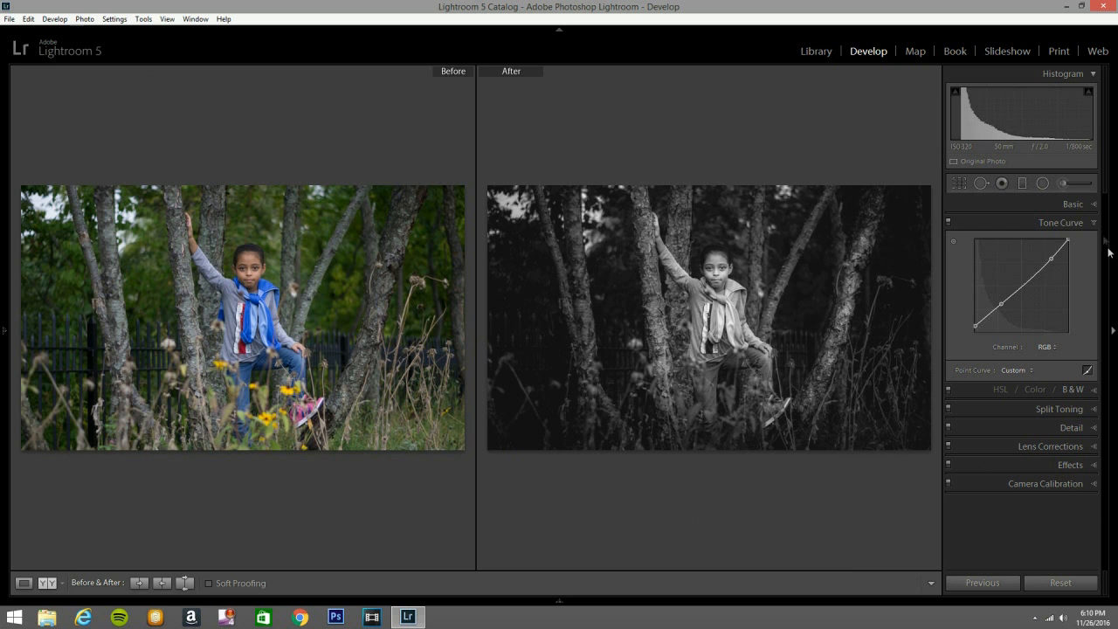
pyautogui.click(1112, 331)
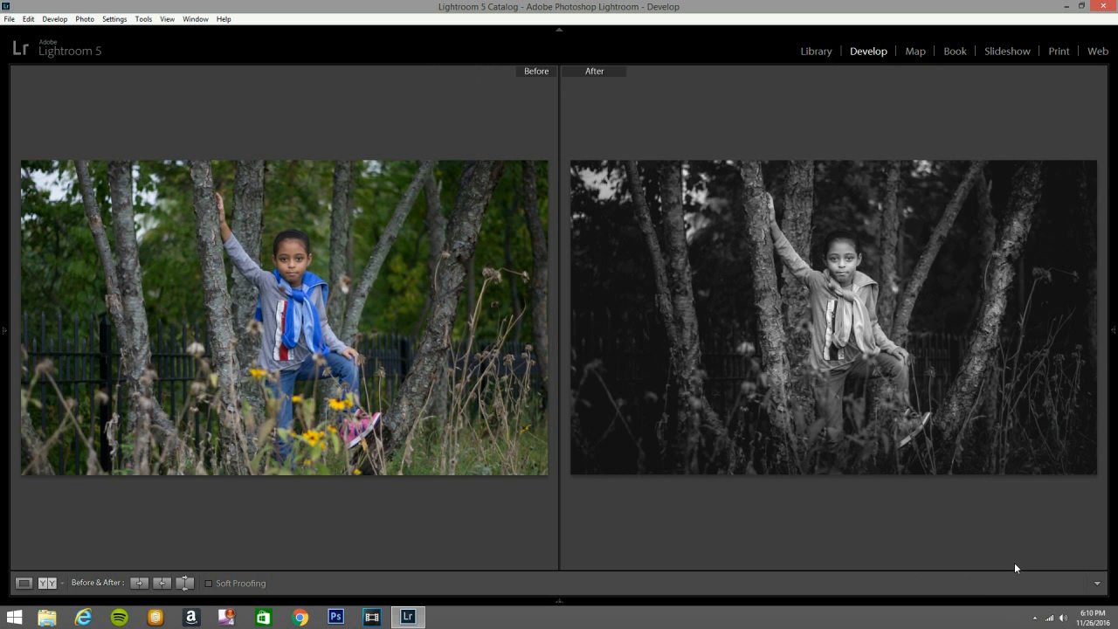
pyautogui.press('d')
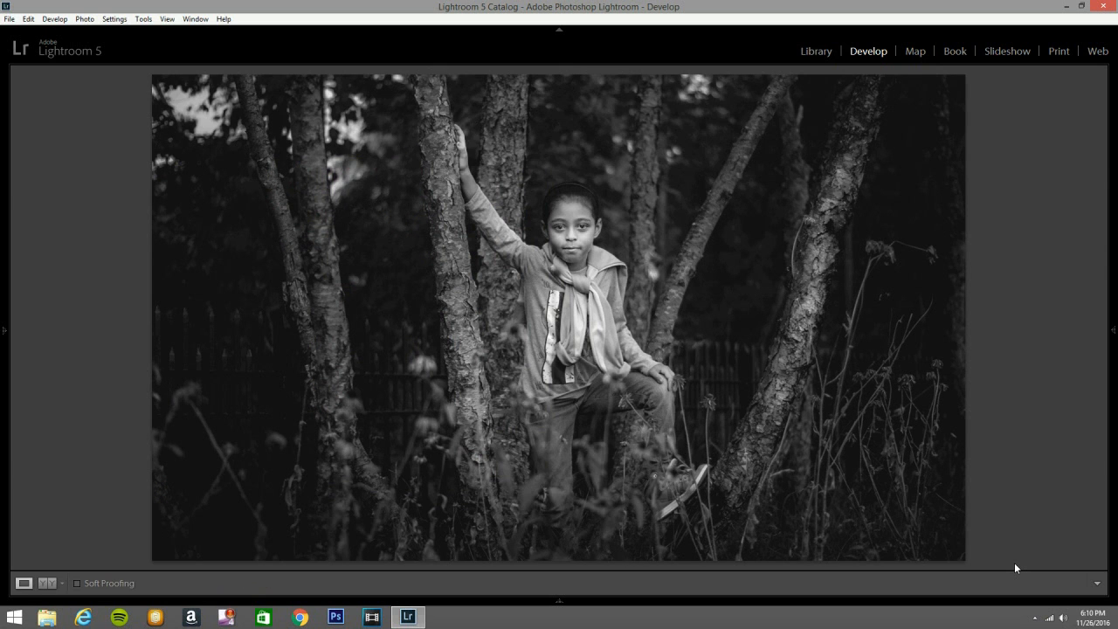
pyautogui.press('l')
pyautogui.press('l')
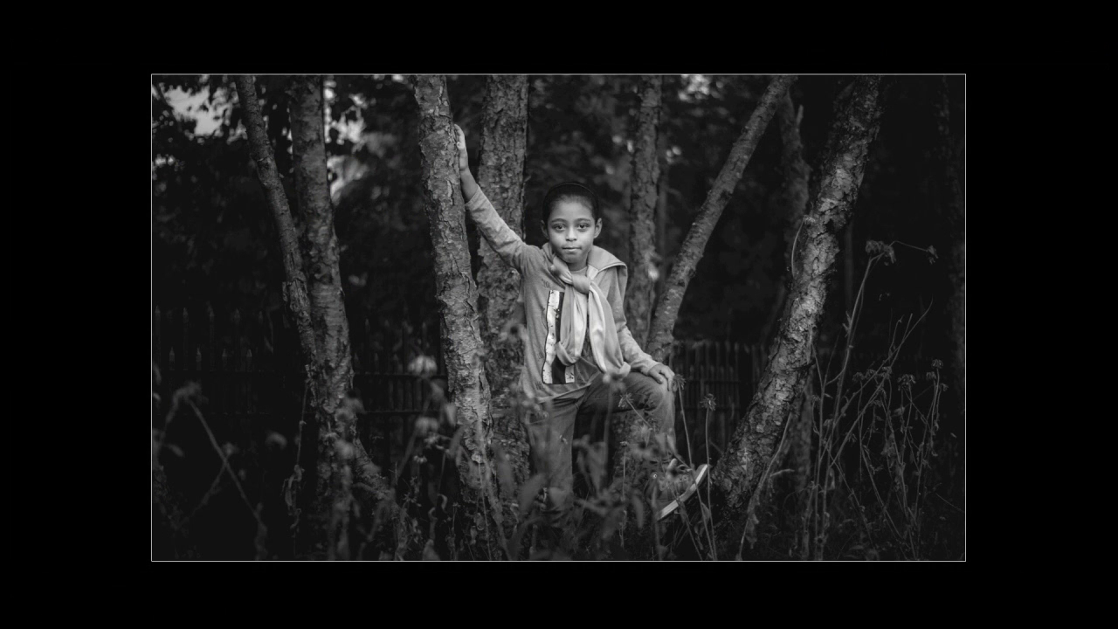